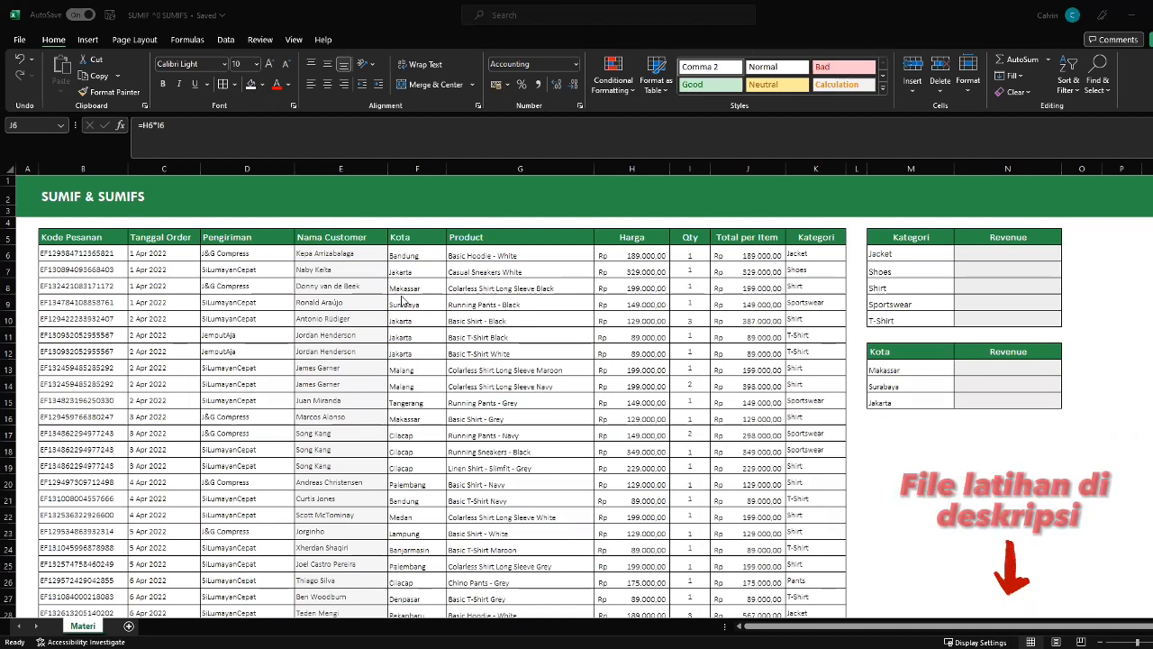
# - Examine the Total per Item column and the Kategori and Kota revenue summary tables
pyautogui.click(991, 255)
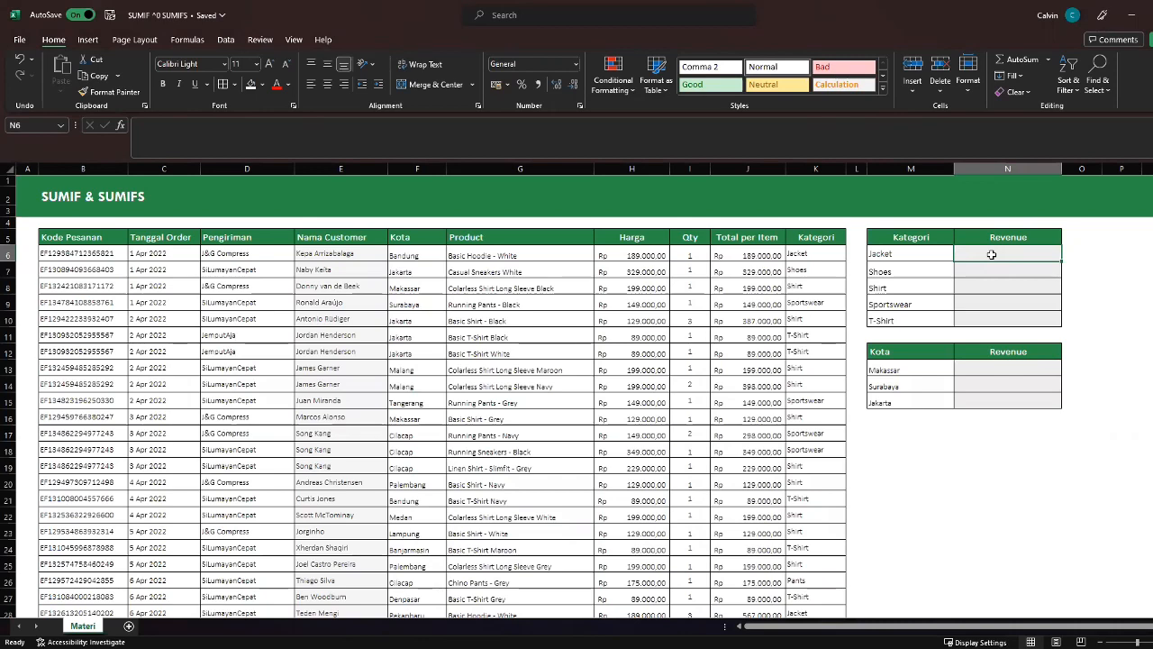
pyautogui.click(745, 169)
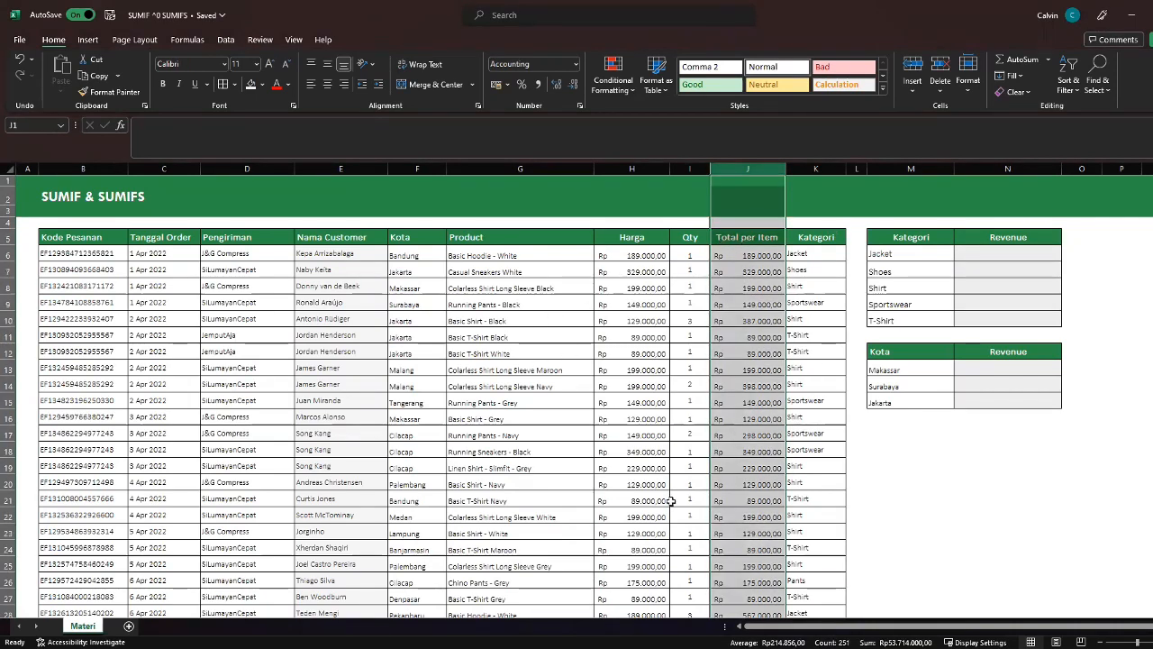
pyautogui.click(762, 273)
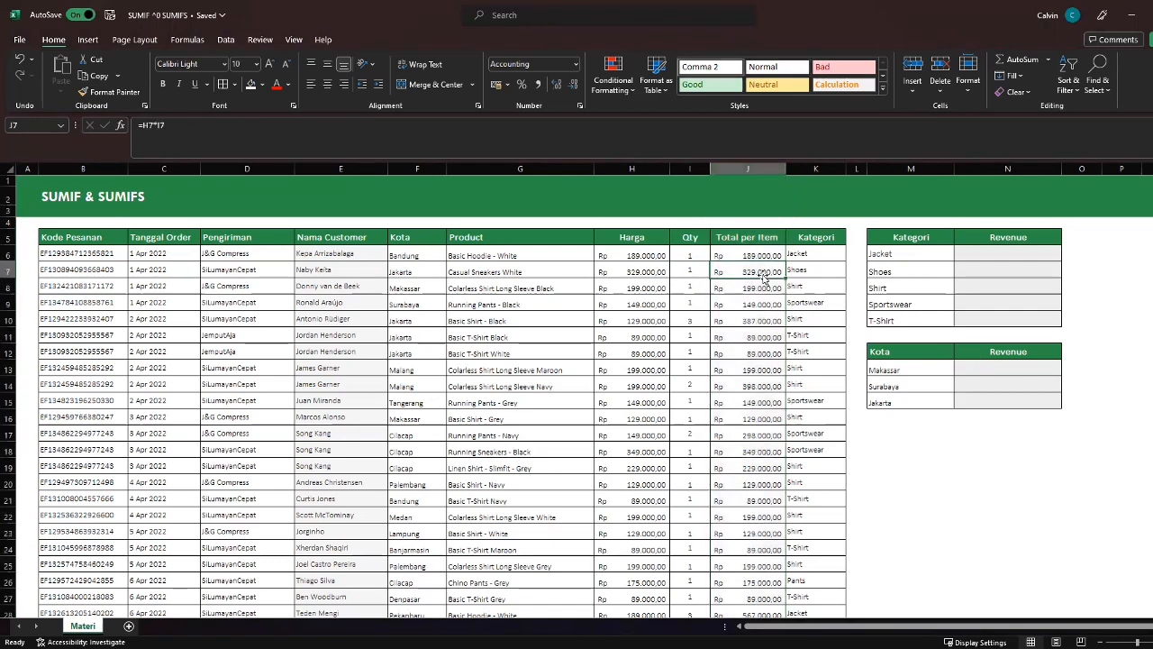
pyautogui.hotkey('ctrl', 'Down')
pyautogui.hotkey('ctrl', 'Up')
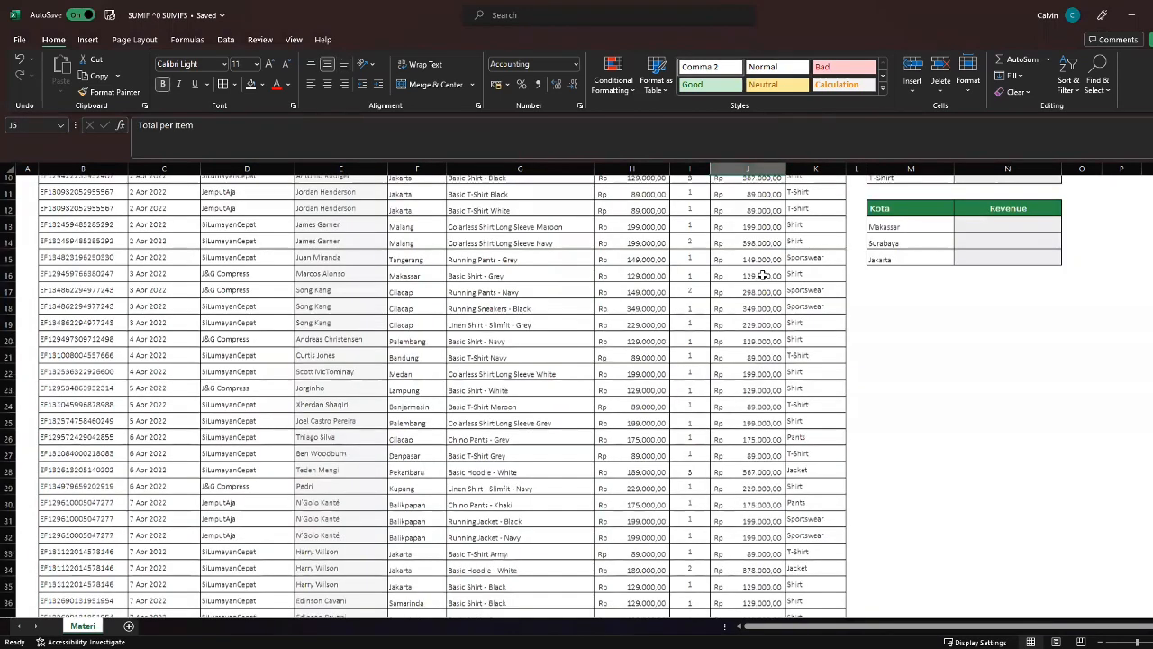
pyautogui.scroll(3, 763, 275)
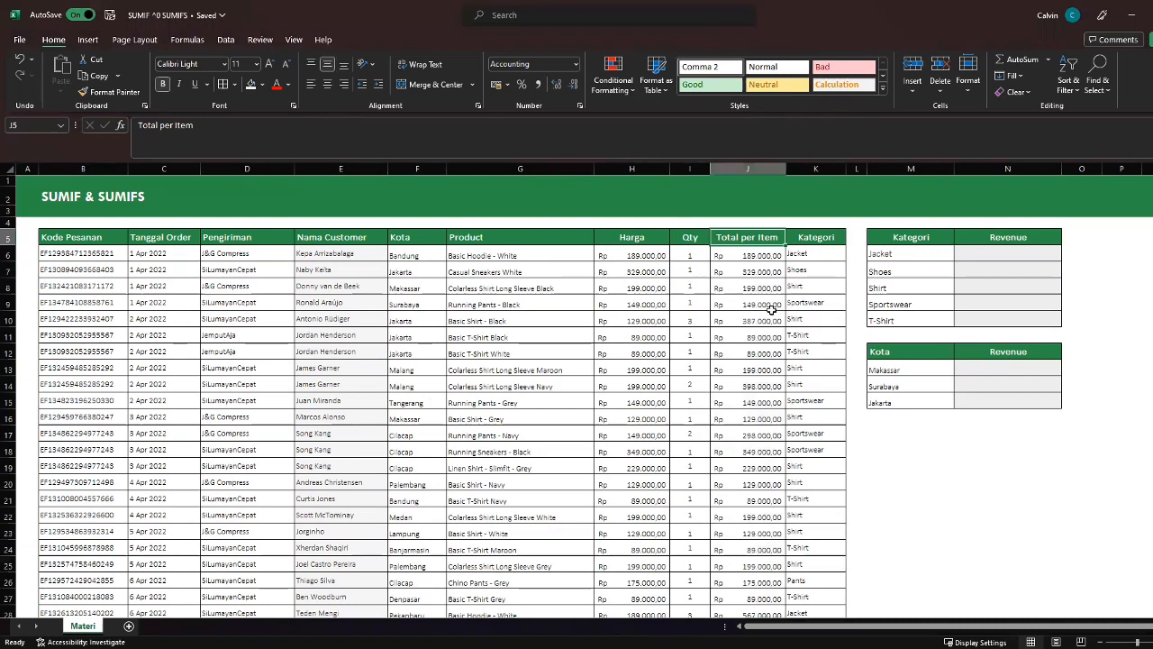
pyautogui.click(885, 254)
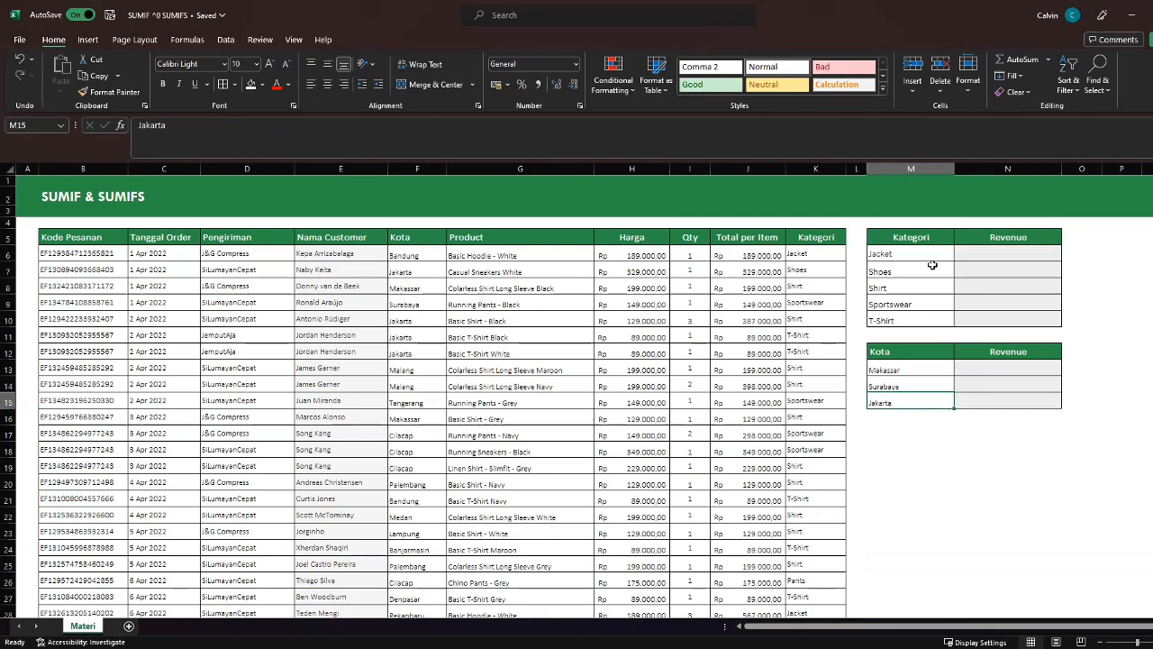
pyautogui.click(966, 254)
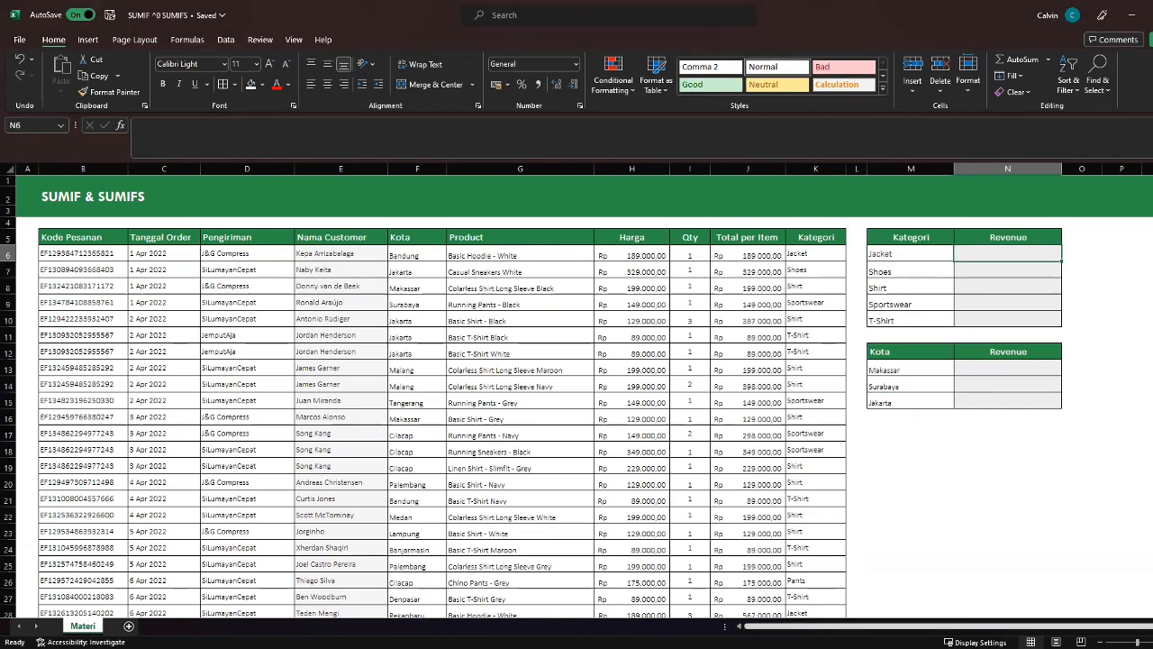
# - Hide the Tanggal Order, Pengiriman and Nama Customer columns (C to E)
pyautogui.moveTo(771, 626); pyautogui.dragTo(766, 625)
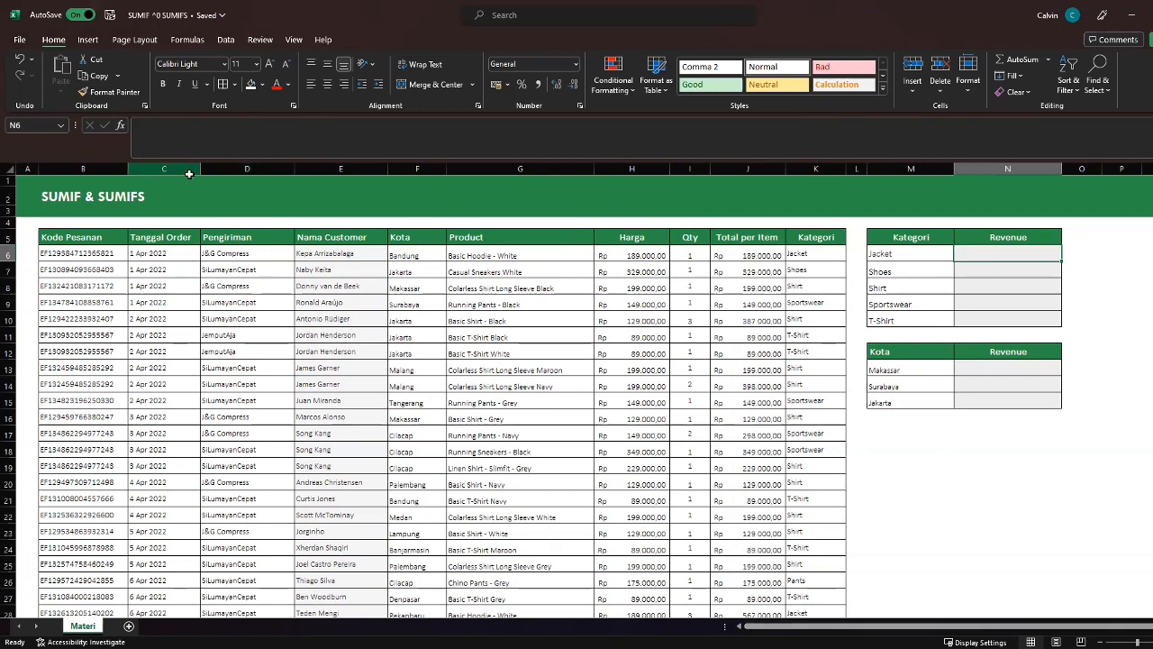
pyautogui.moveTo(190, 171); pyautogui.dragTo(365, 191)
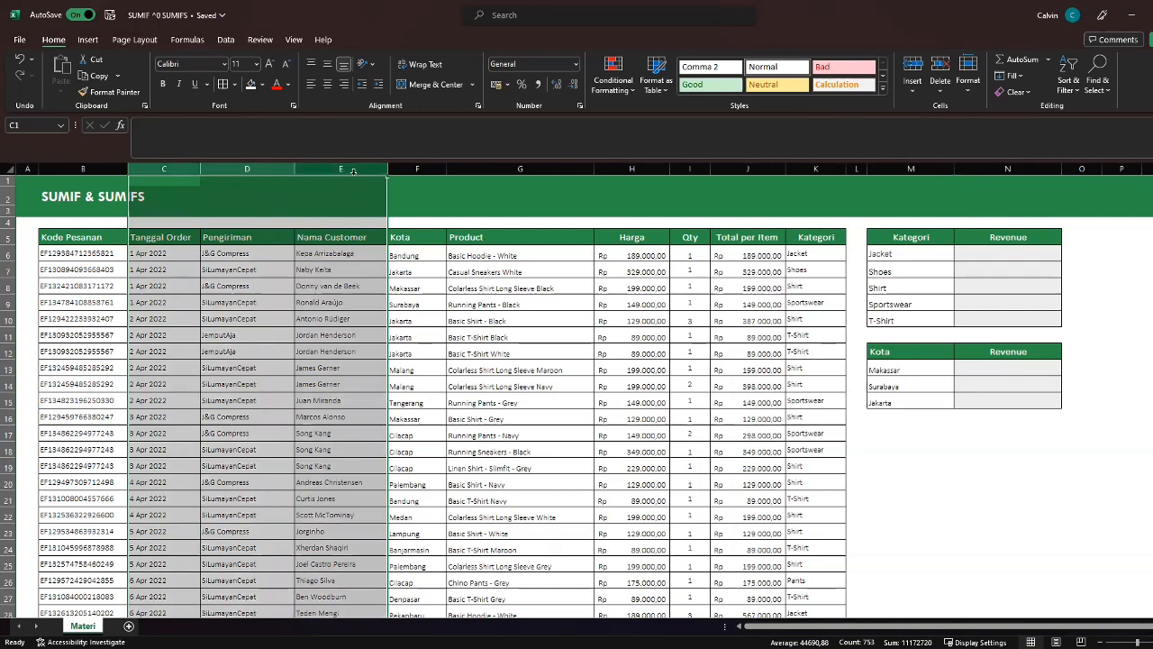
pyautogui.rightClick(357, 177)
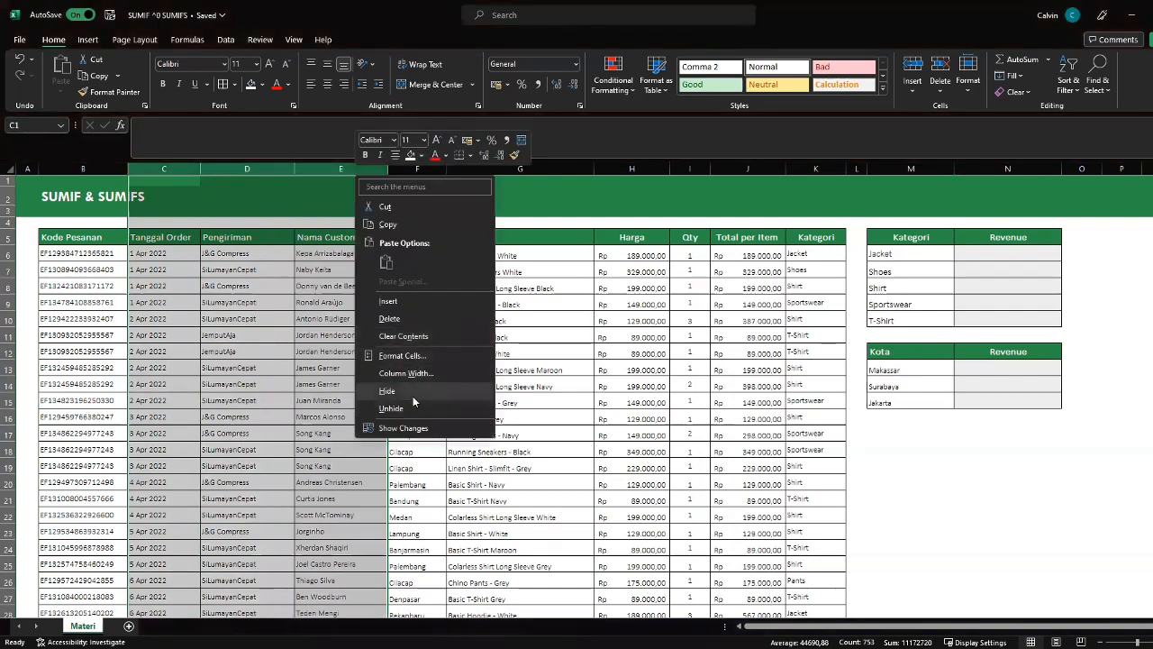
pyautogui.click(413, 395)
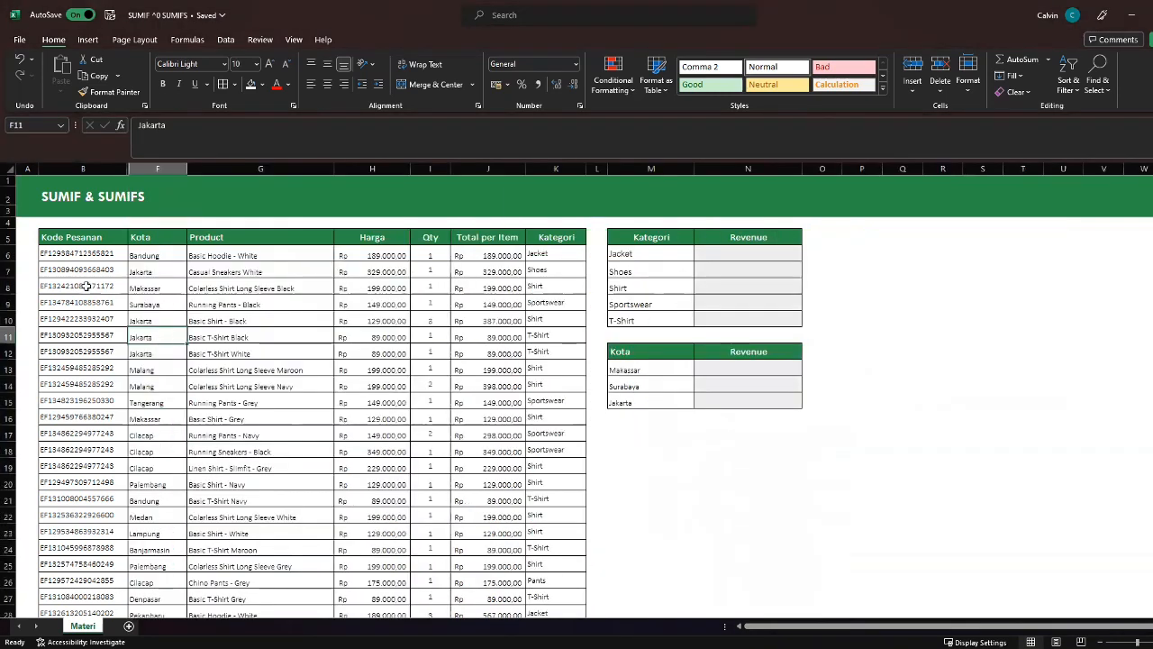
# - Review the Kode Pesanan, Kota, Product, Harga and Qty columns of the order table
pyautogui.moveTo(77, 255); pyautogui.dragTo(90, 352)
pyautogui.moveTo(172, 238); pyautogui.dragTo(179, 319)
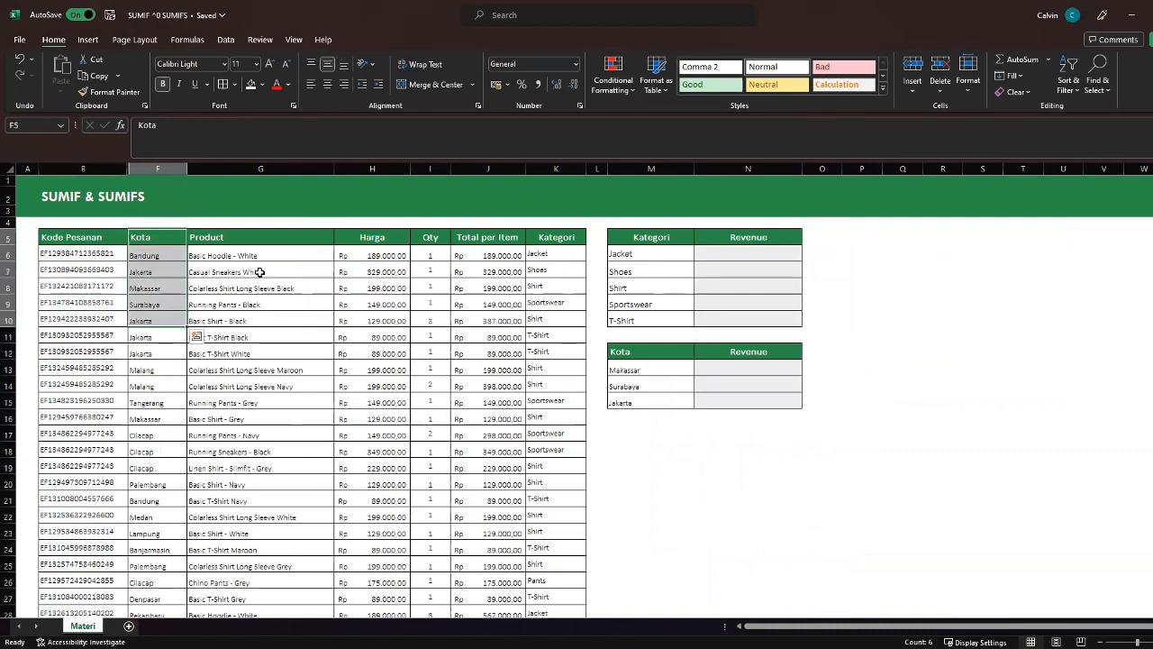
pyautogui.moveTo(263, 273); pyautogui.dragTo(306, 385)
pyautogui.moveTo(396, 288); pyautogui.dragTo(402, 366)
pyautogui.click(440, 303)
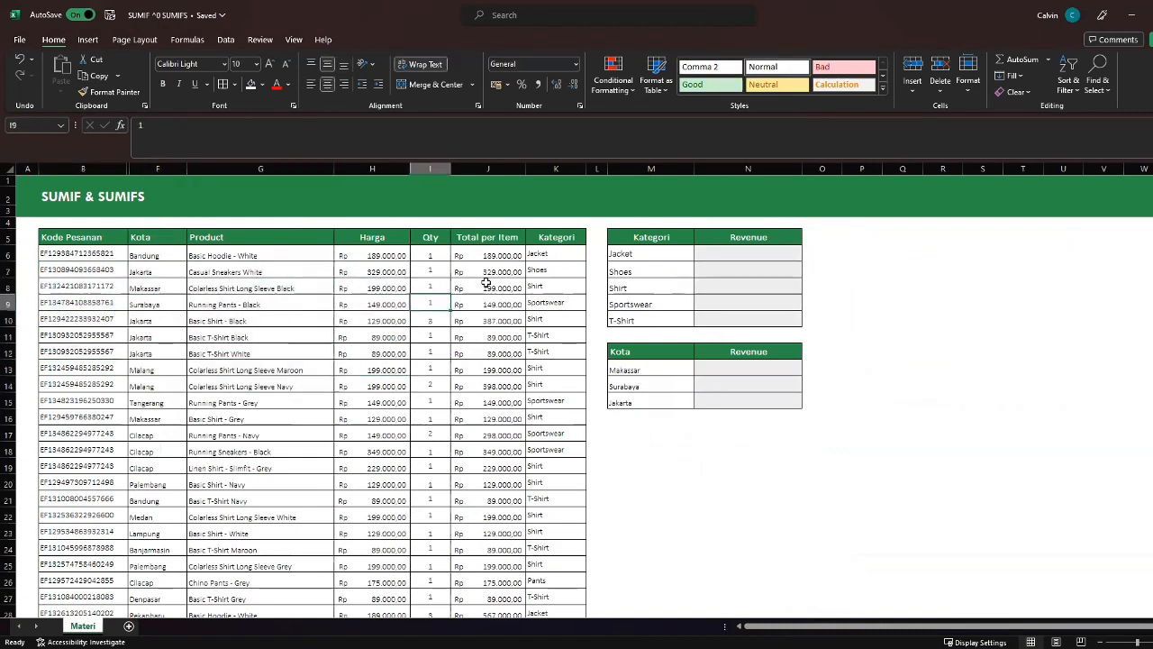
pyautogui.click(367, 256)
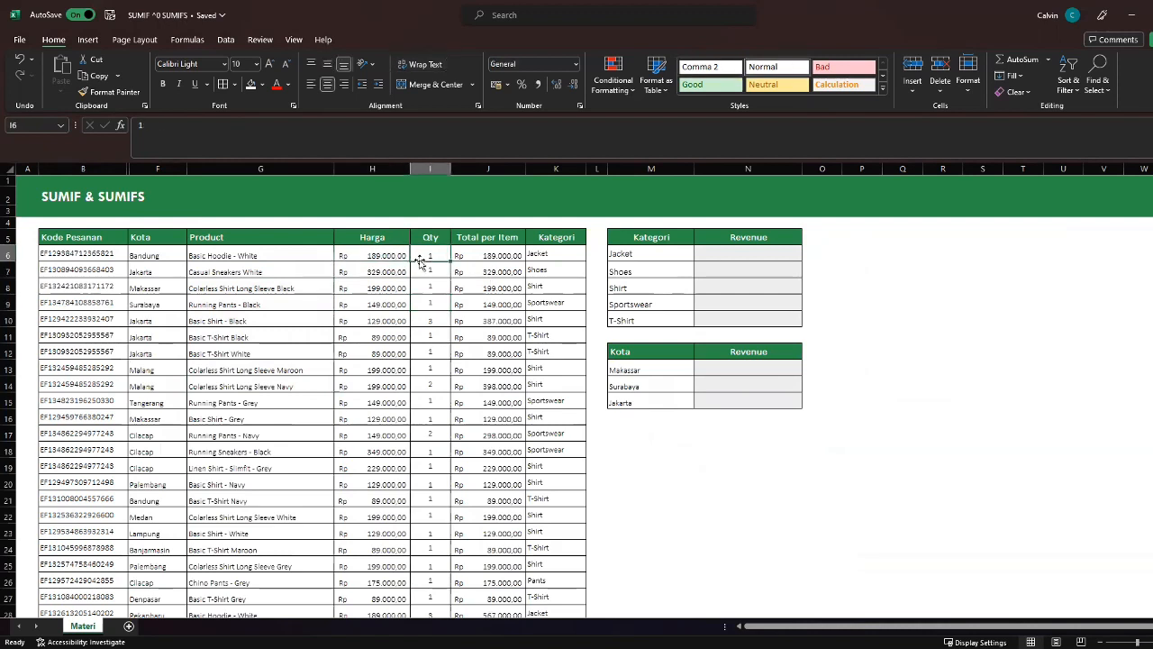
# - Start a SUMIF formula in the Revenue cell for Jacket (N6)
pyautogui.click(732, 260)
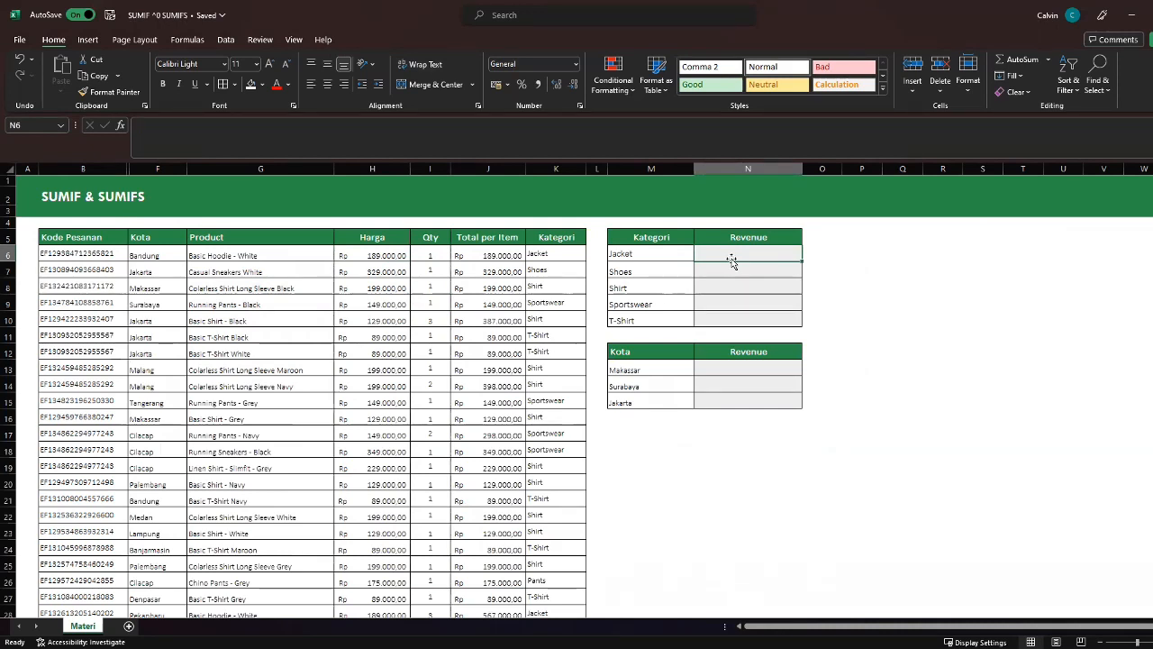
pyautogui.write('=')
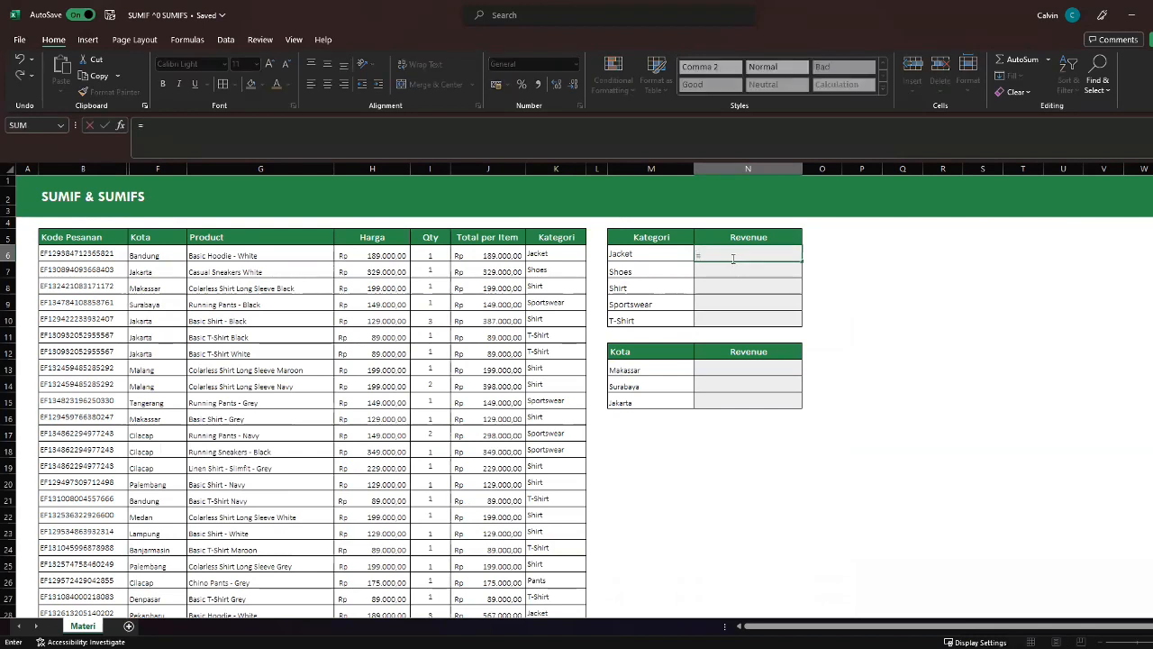
pyautogui.write('SUMIF(')
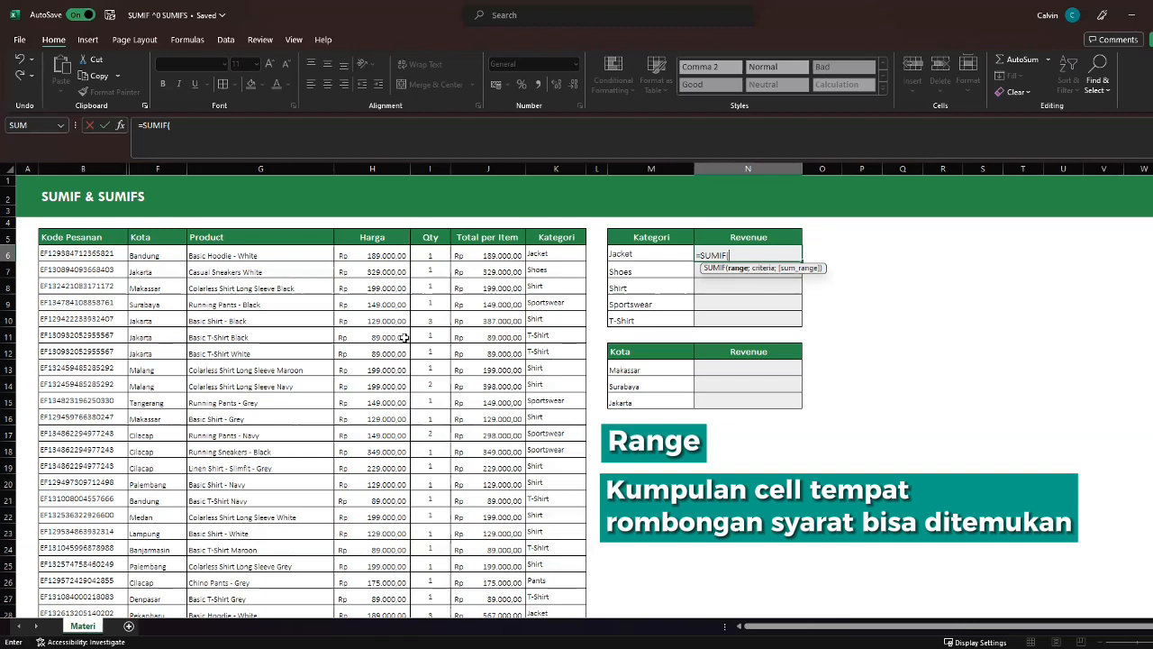
pyautogui.click(553, 170)
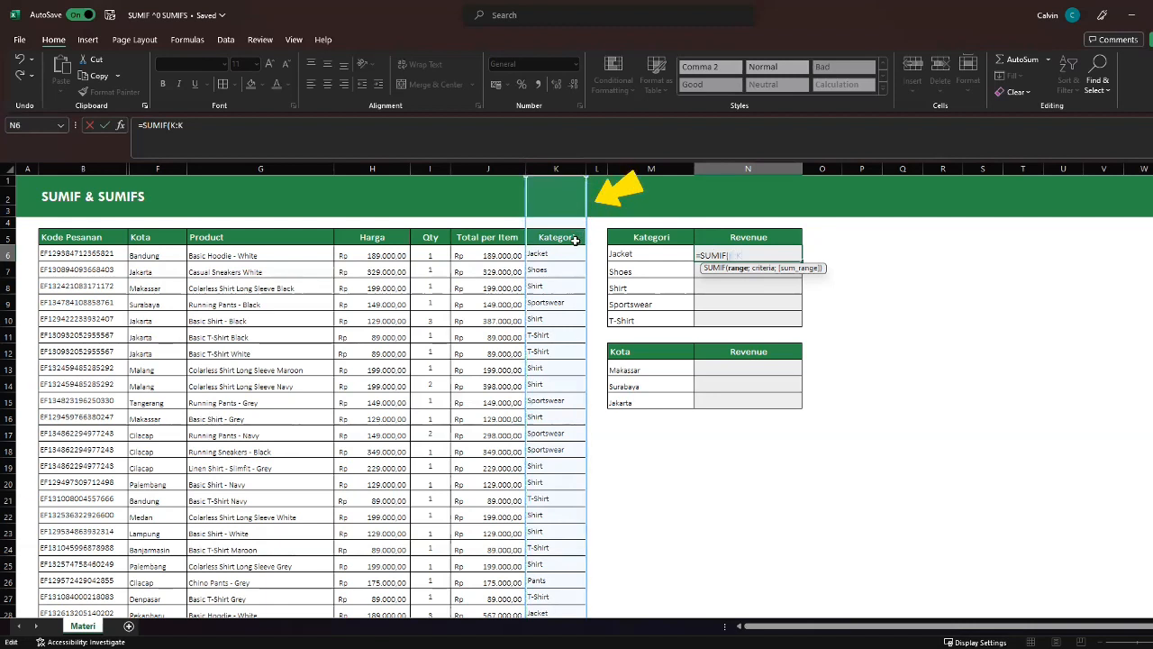
pyautogui.press('BackSpace')
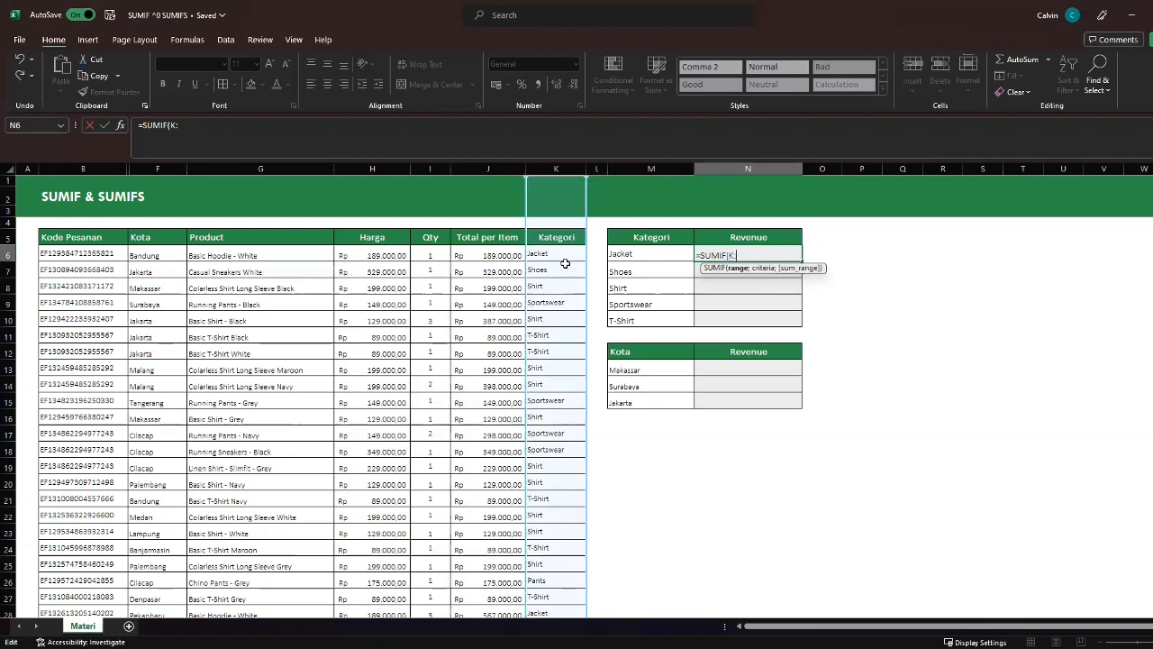
pyautogui.click(556, 253)
pyautogui.hotkey('ctrl', 'shift', 'Down')
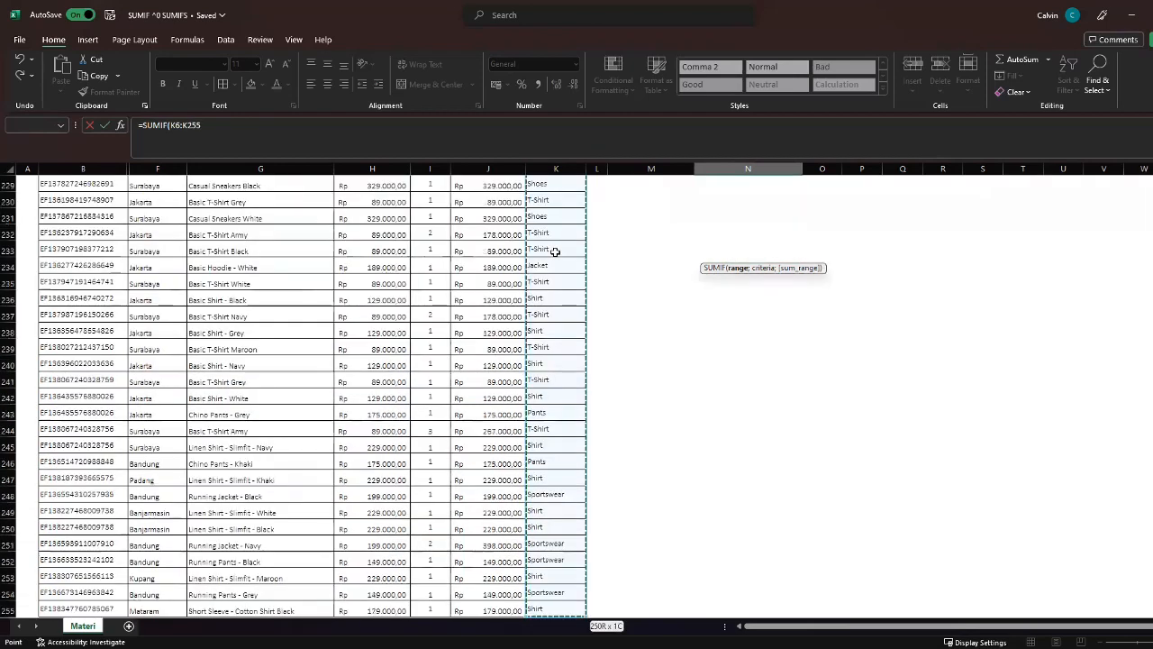
pyautogui.hotkey('ctrl', 'Up')
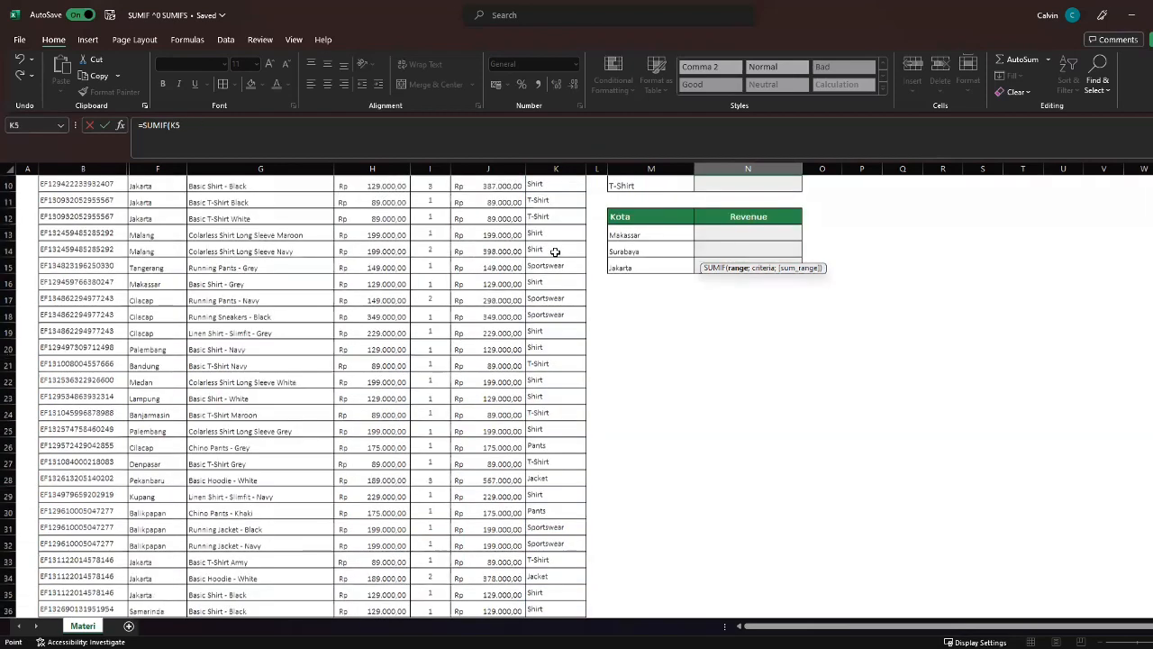
pyautogui.scroll(1, 561, 249)
# - Set the whole Kategori column, K:K, as the range argument of the SUMIF formula
pyautogui.click(556, 168)
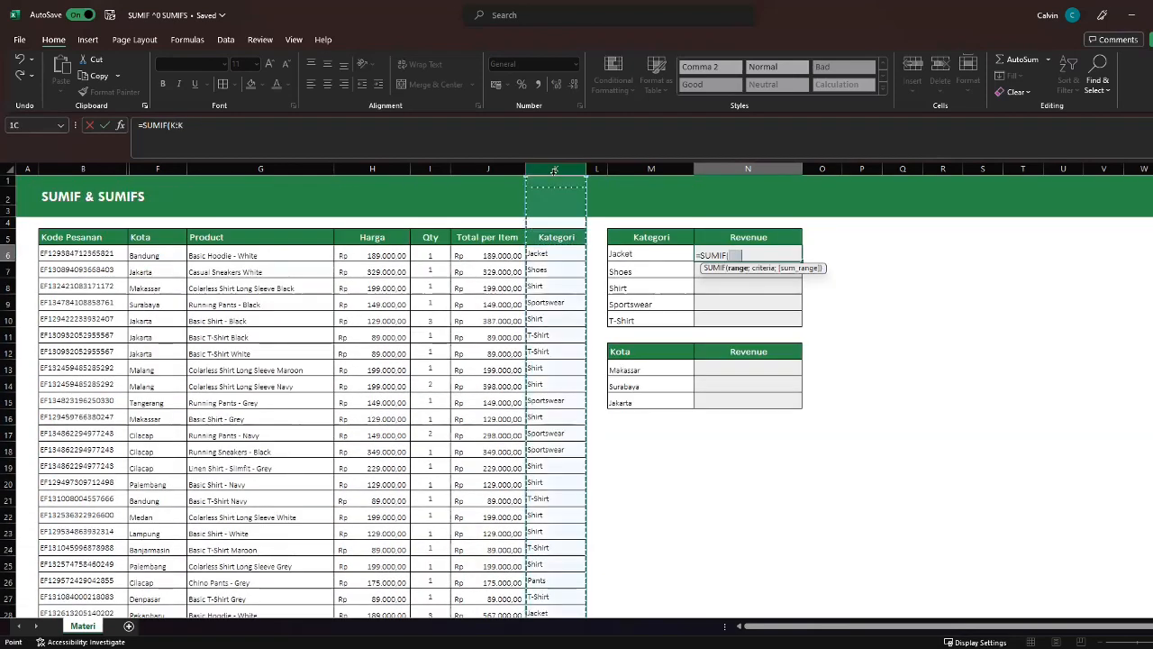
pyautogui.click(747, 257)
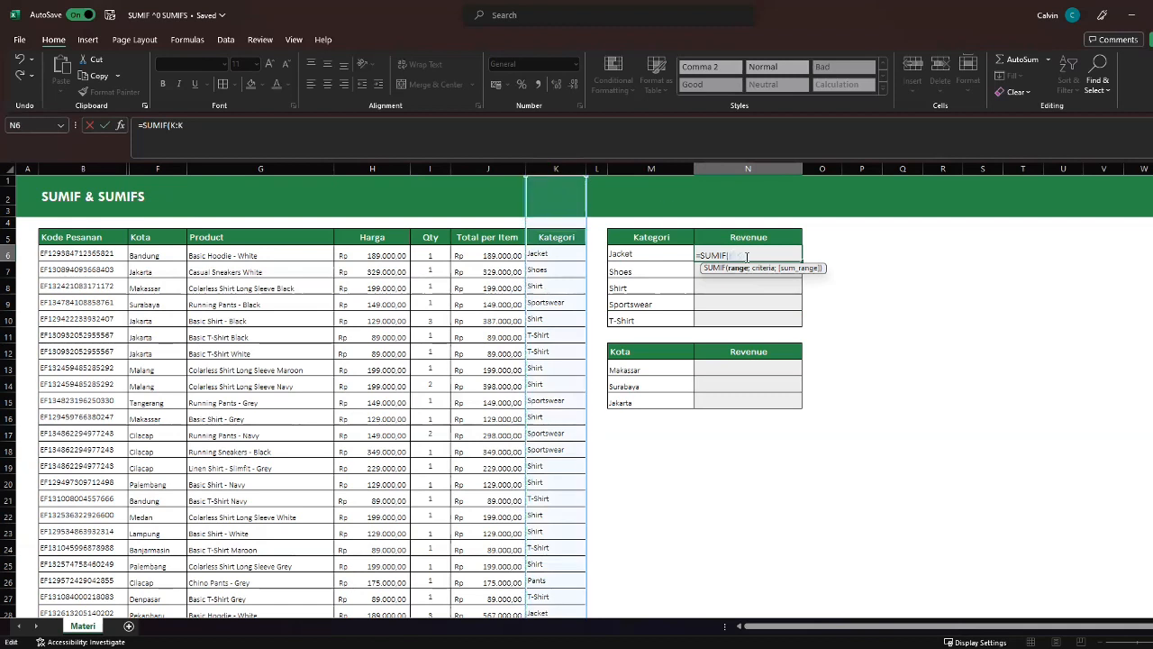
pyautogui.write(';')
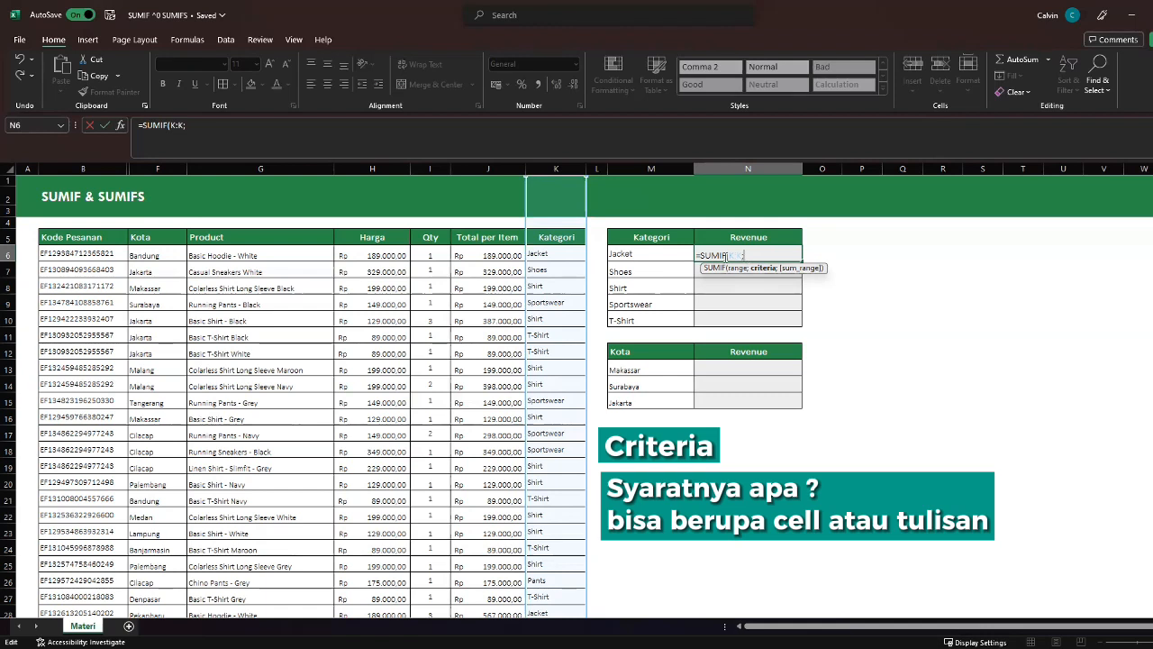
pyautogui.write('"JACKE')
pyautogui.press('BackSpace')
pyautogui.press('BackSpace')
pyautogui.press('BackSpace')
pyautogui.press('BackSpace')
pyautogui.write('acket')
pyautogui.press('BackSpace')
pyautogui.press('BackSpace')
pyautogui.press('BackSpace')
pyautogui.press('BackSpace')
pyautogui.press('BackSpace')
# - Complete the SUMIF with the Jacket cell M6 as criteria and the Total per Item column J:J as sum range
pyautogui.click(658, 255)
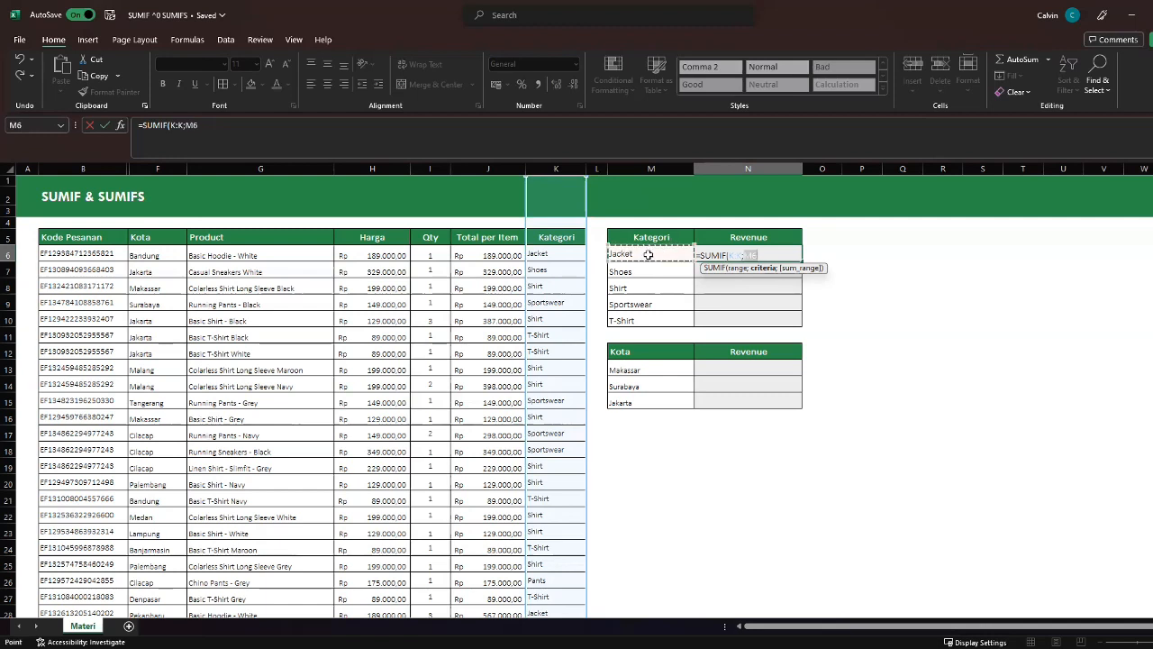
pyautogui.write(';')
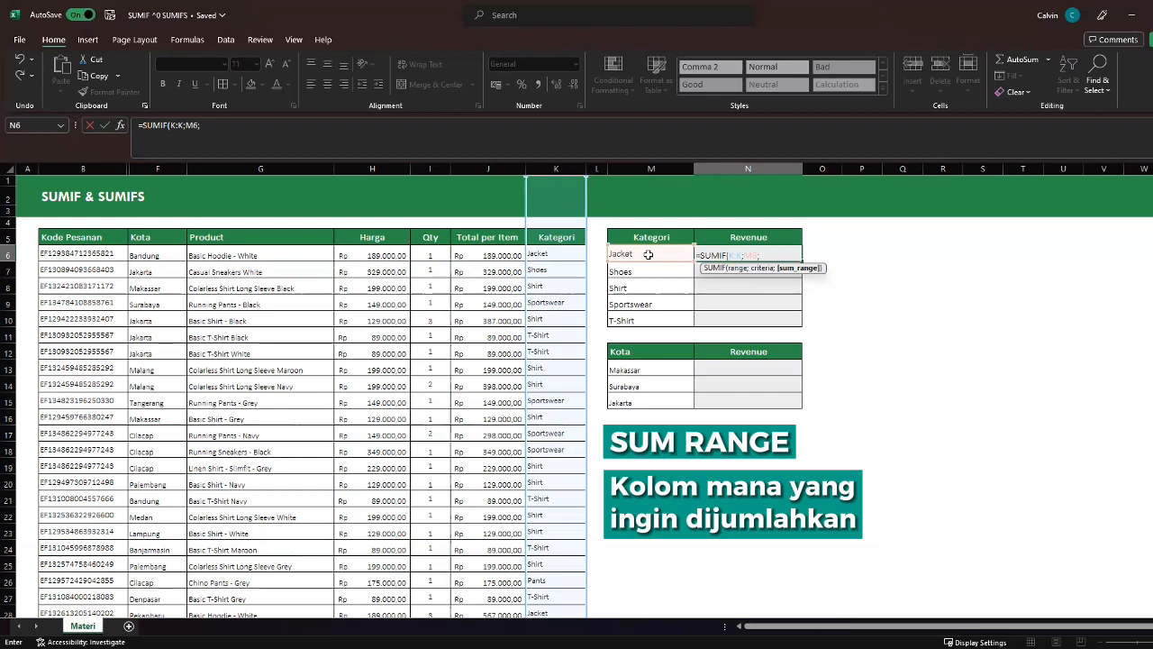
pyautogui.click(504, 165)
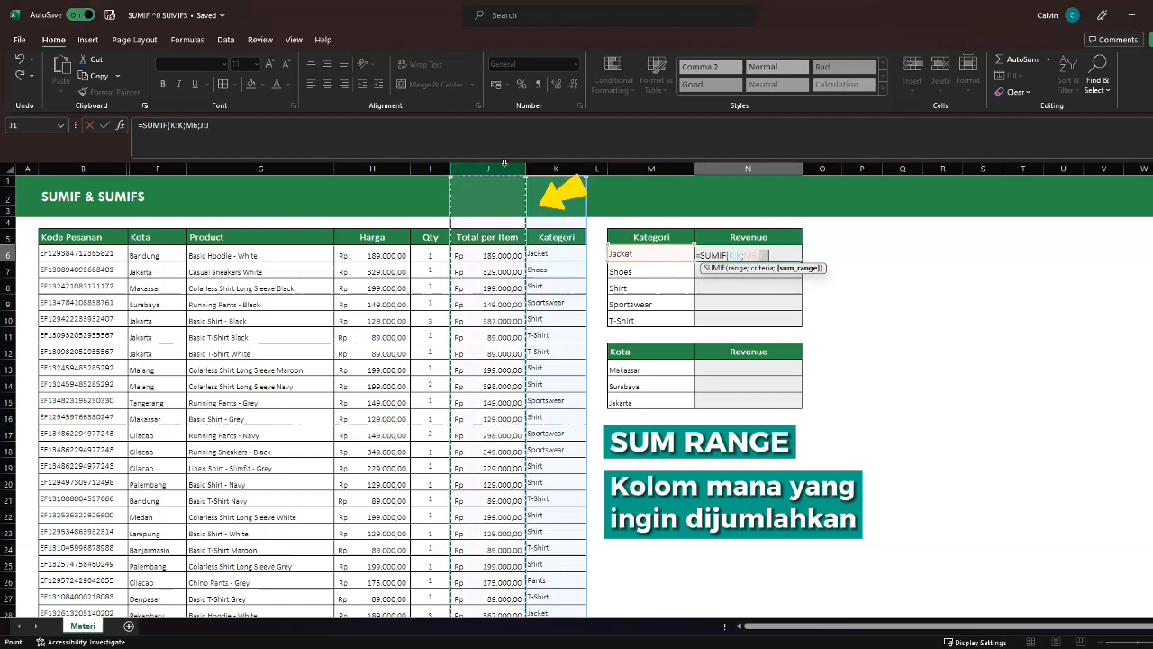
pyautogui.write(')')
pyautogui.press('Return')
# - Format N6 in comma style without decimals and fill its formula down to the T-Shirt row (N10)
pyautogui.click(726, 249)
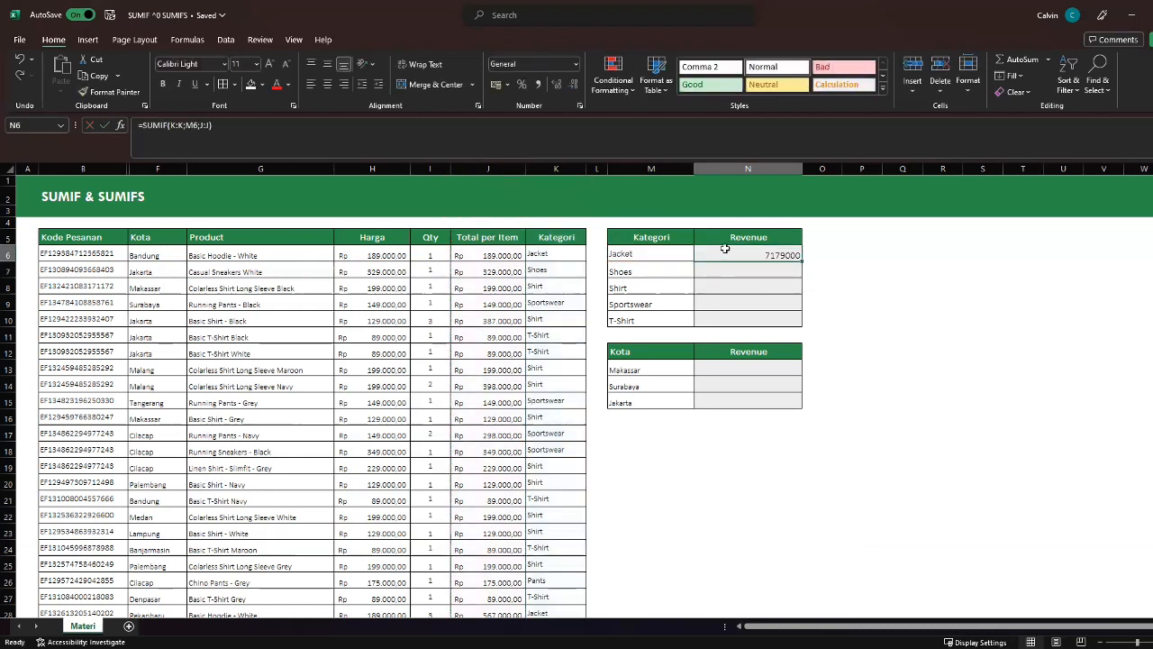
pyautogui.click(539, 85)
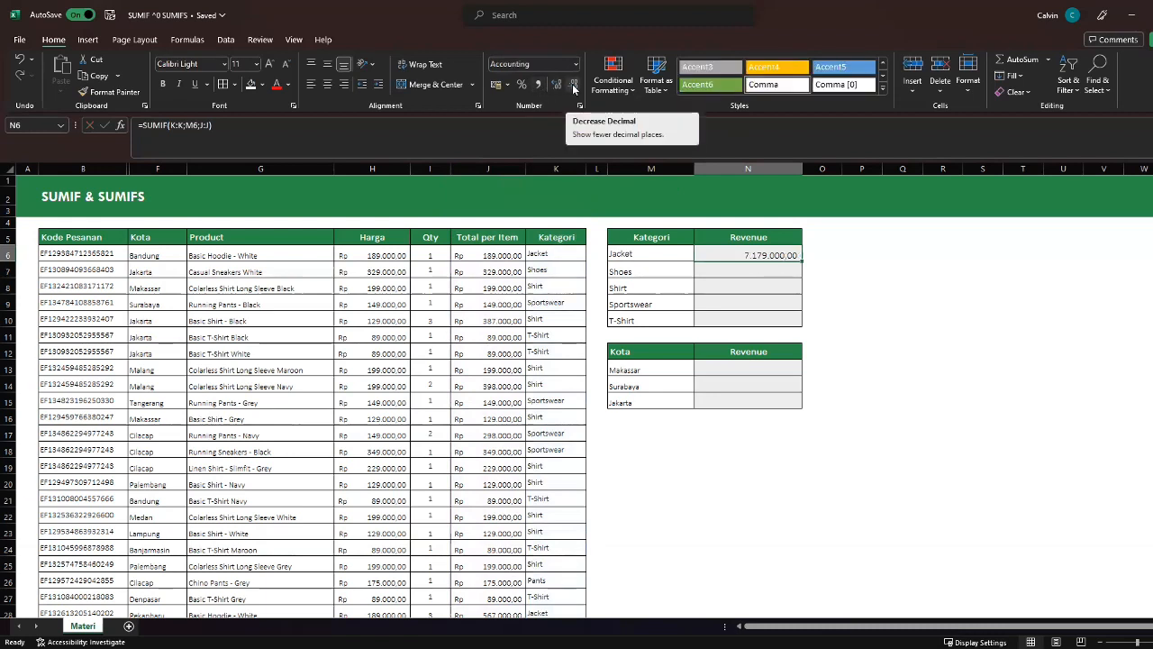
pyautogui.click(573, 86)
pyautogui.click(574, 86)
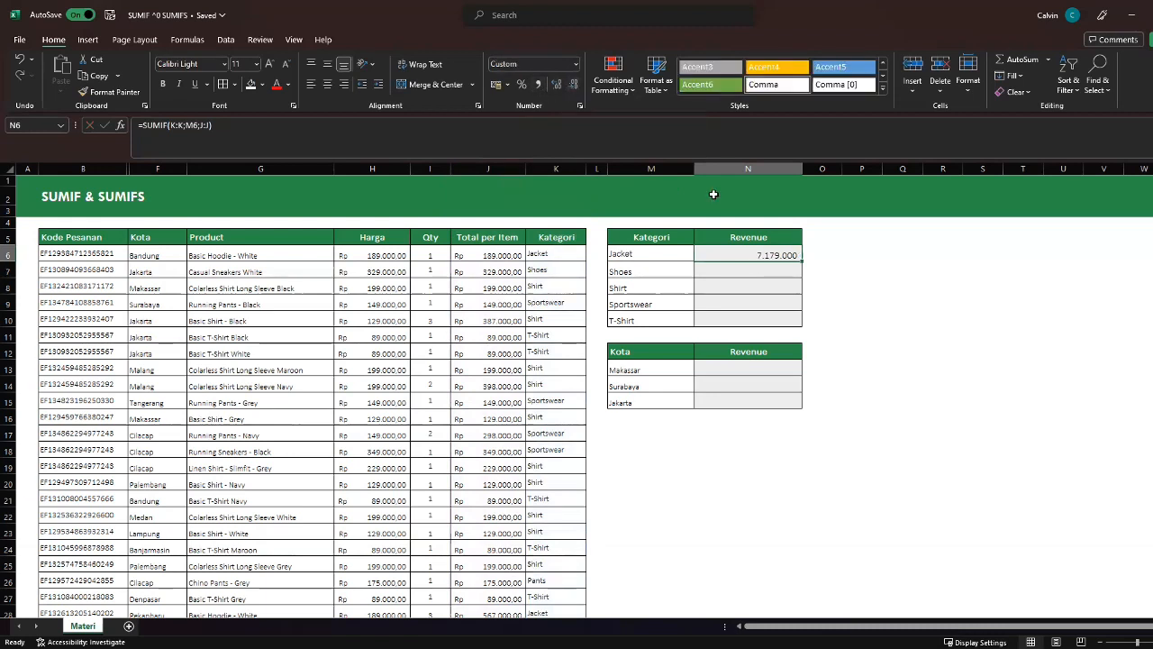
pyautogui.doubleClick(803, 262)
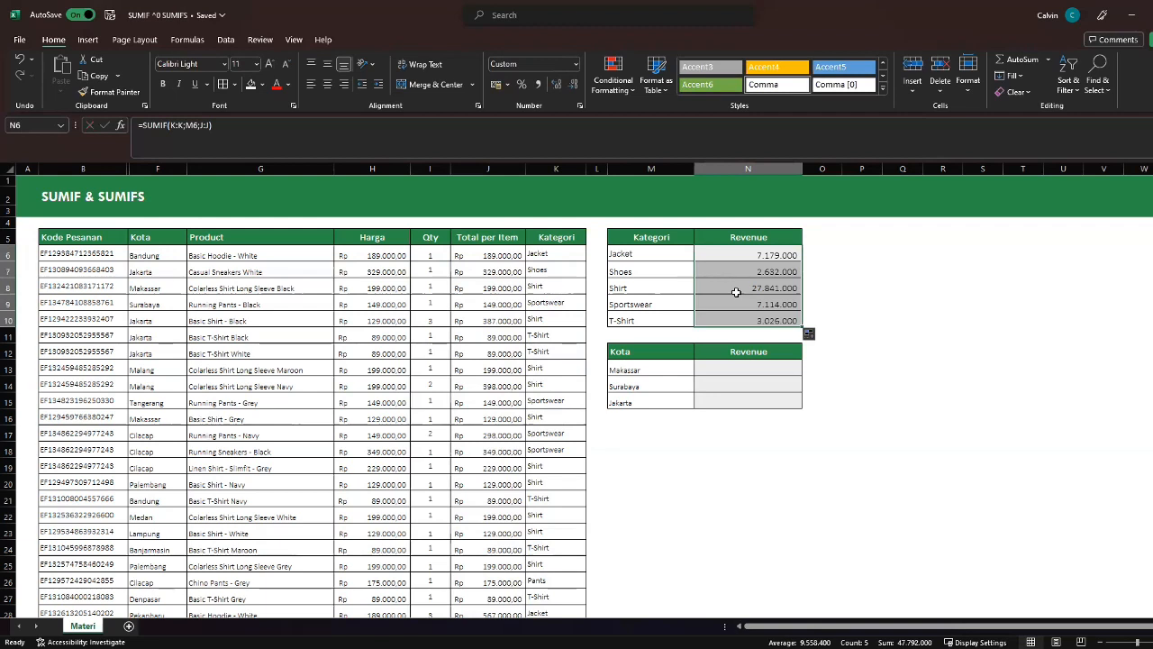
# - Enter a SUMIF in the Makassar Revenue cell (N13) with Kota column F:F as range, M13 as criteria and Total per Item column J:J as sum range
pyautogui.click(741, 367)
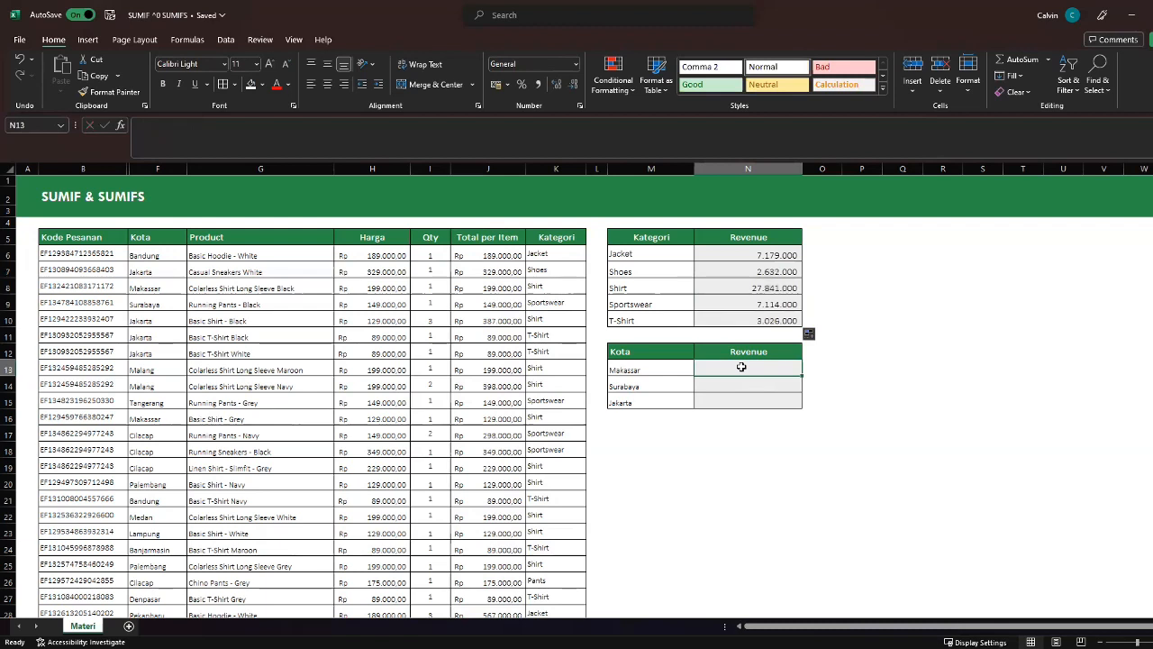
pyautogui.write('=')
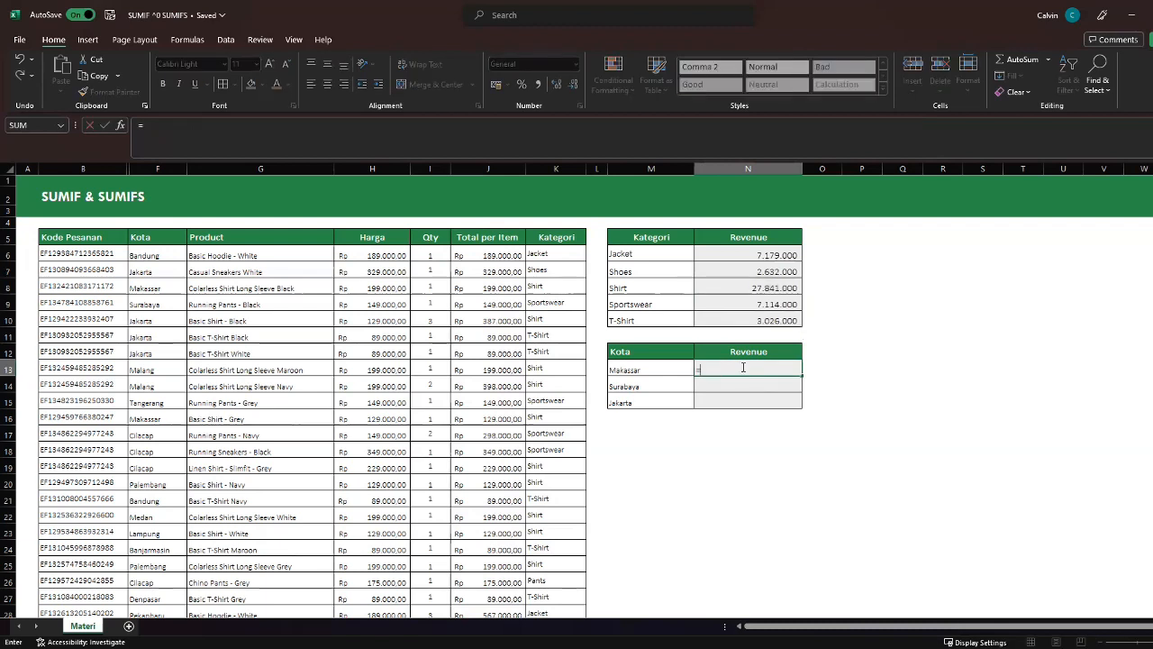
pyautogui.write('sumif(')
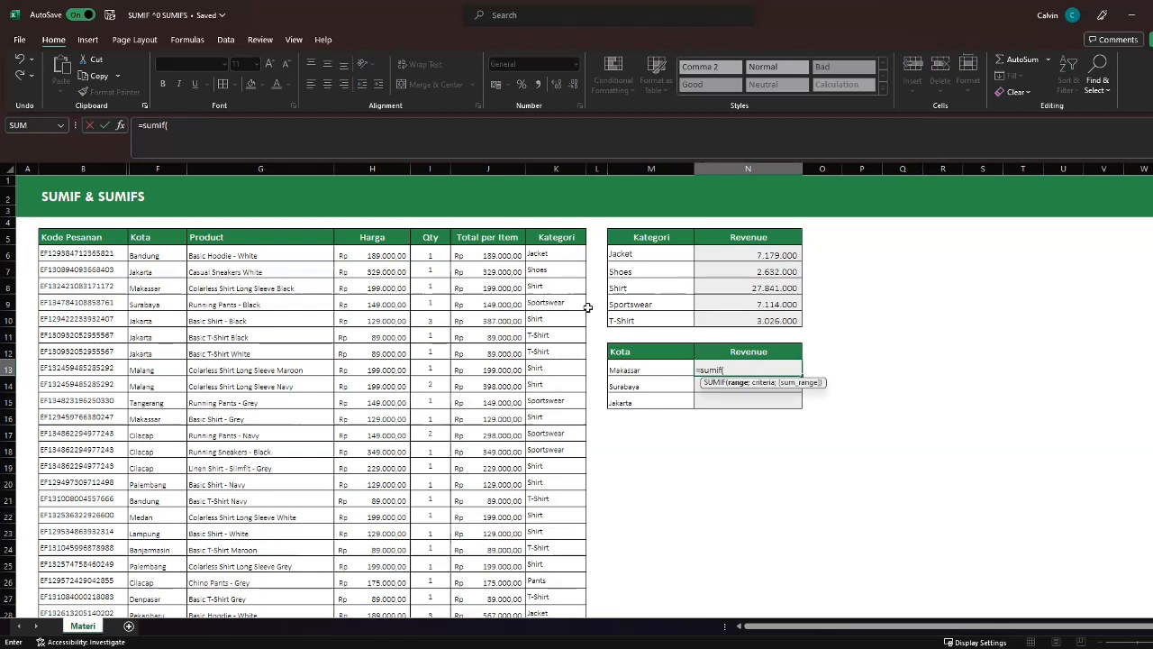
pyautogui.click(161, 167)
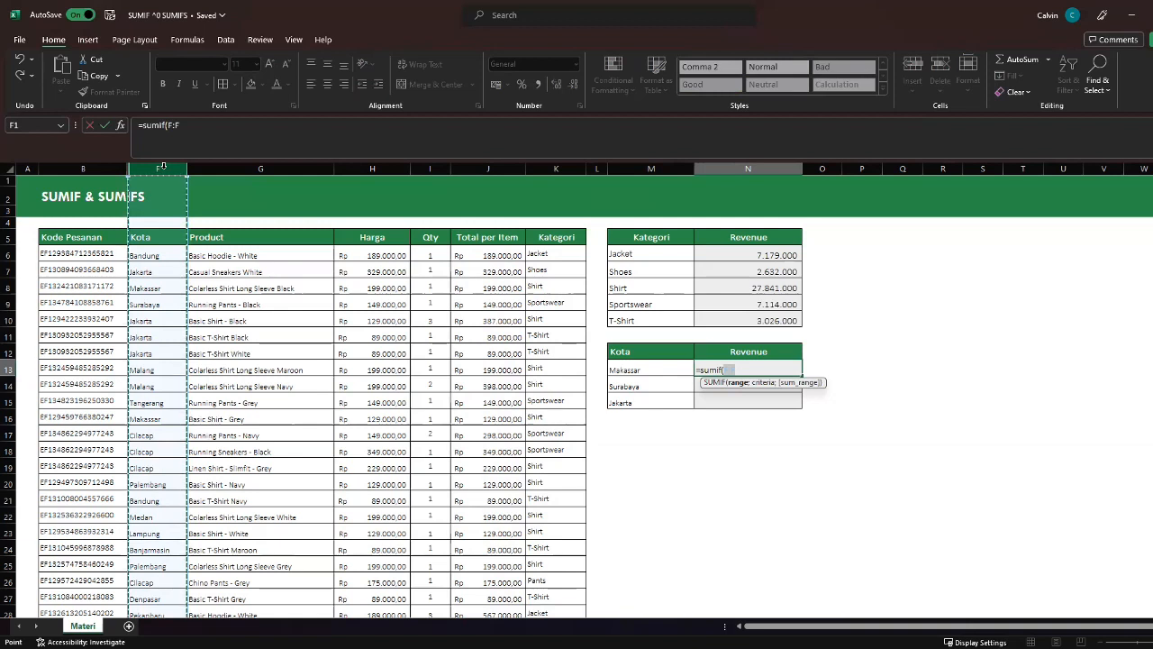
pyautogui.write(';')
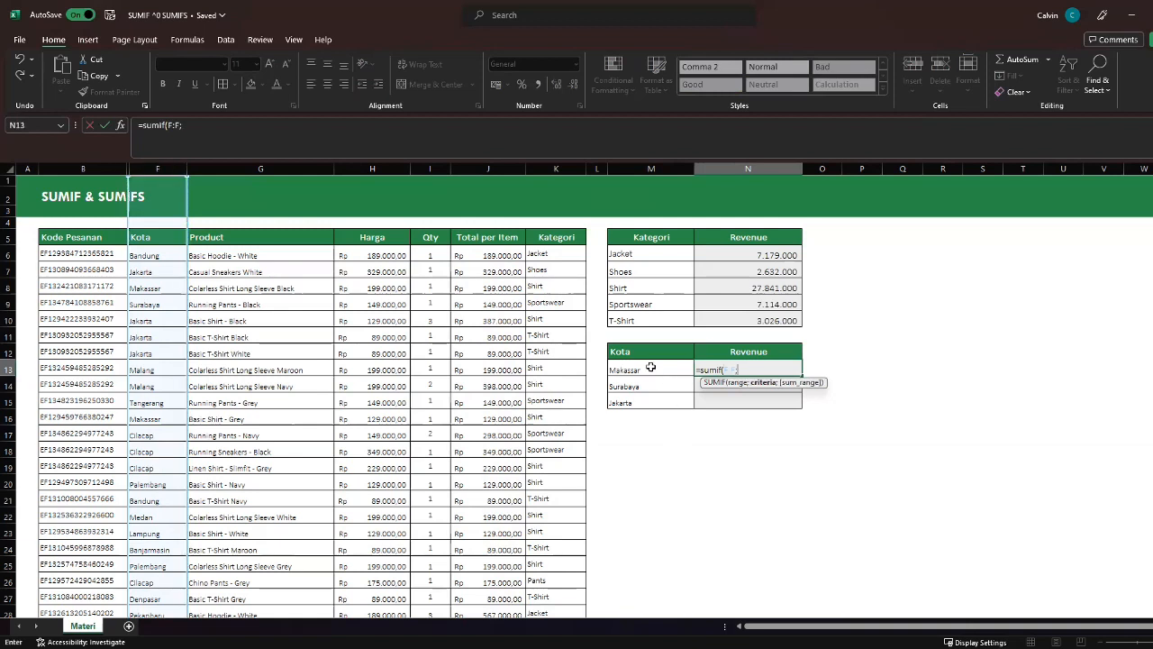
pyautogui.click(651, 368)
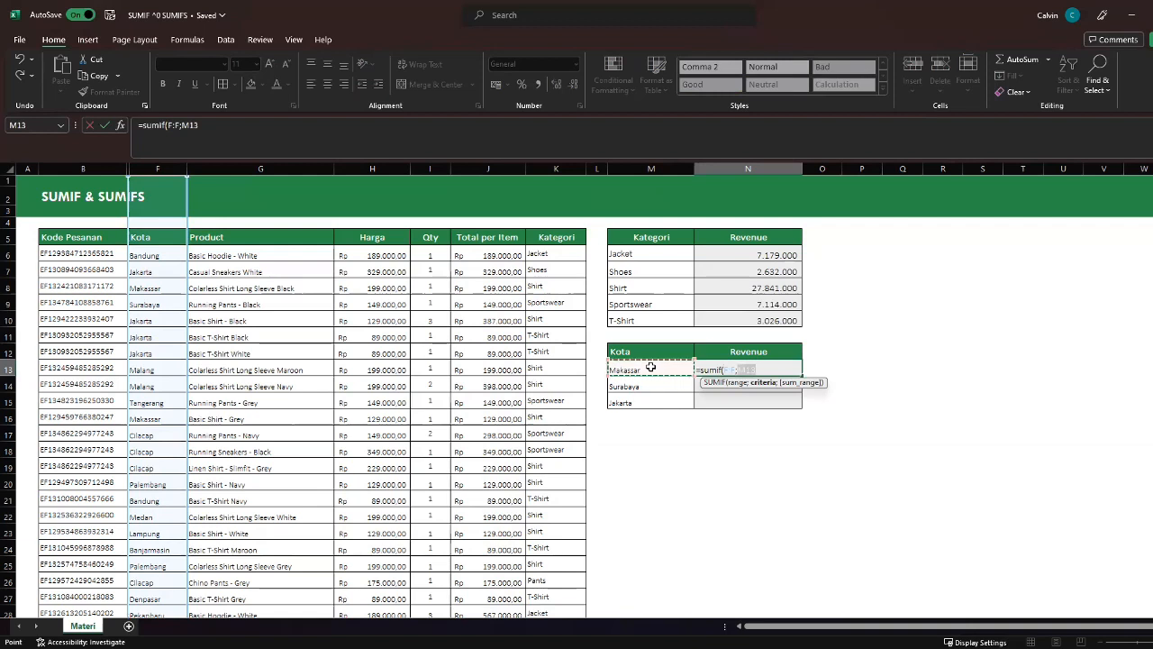
pyautogui.write(';')
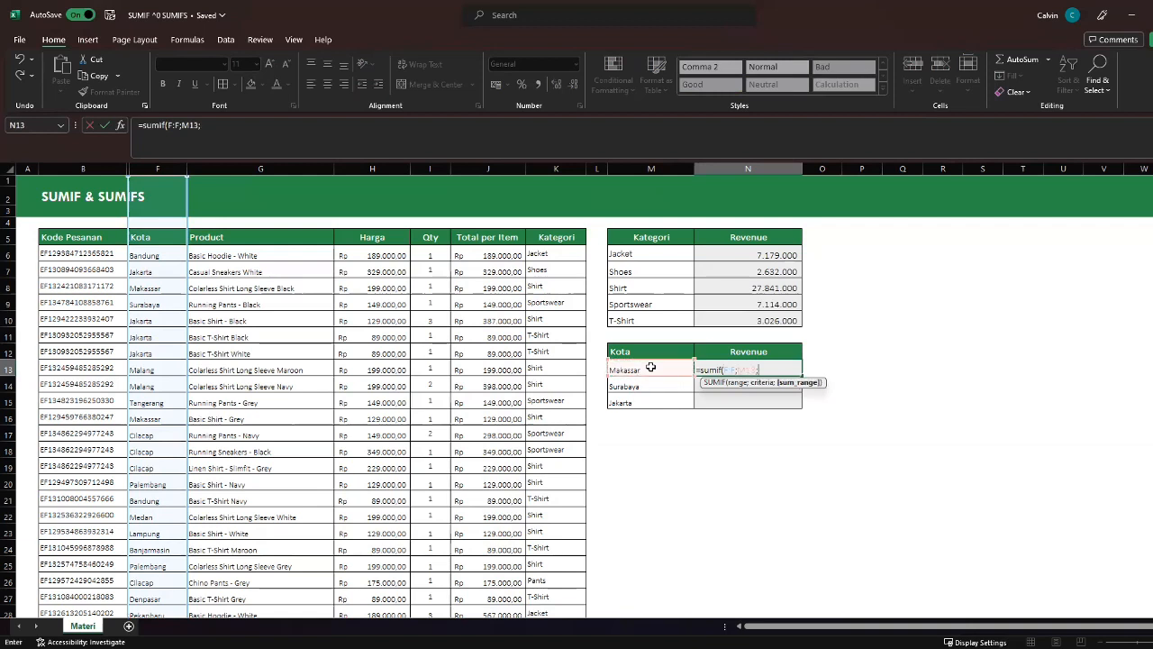
pyautogui.click(498, 171)
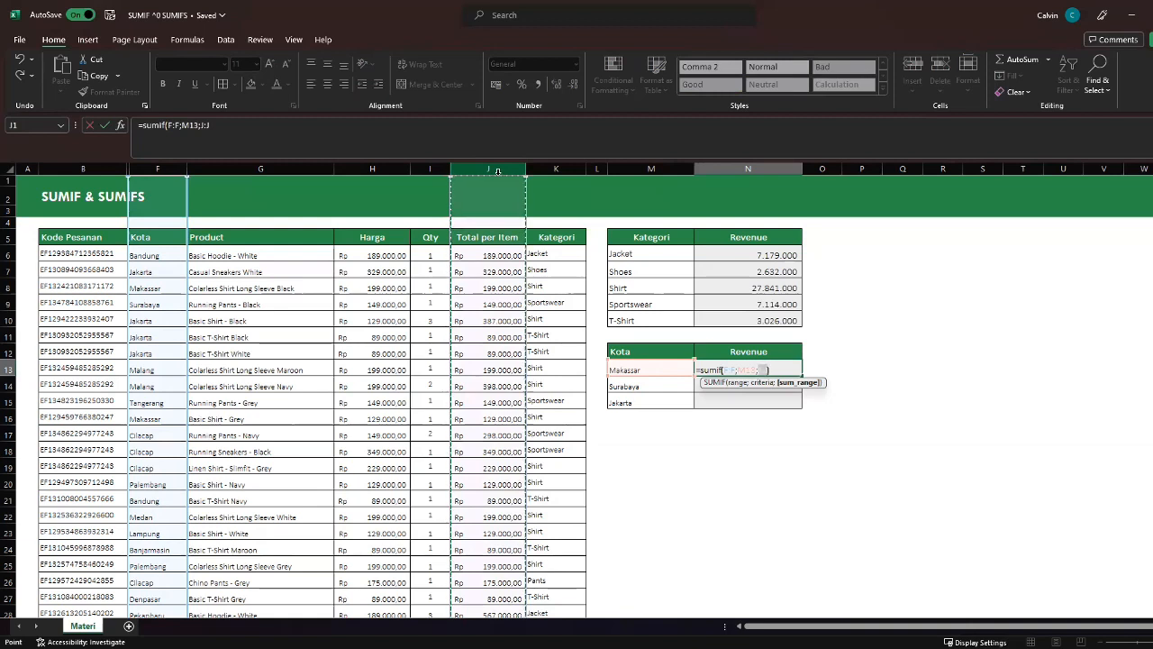
pyautogui.hotkey('ctrl', 'Return')
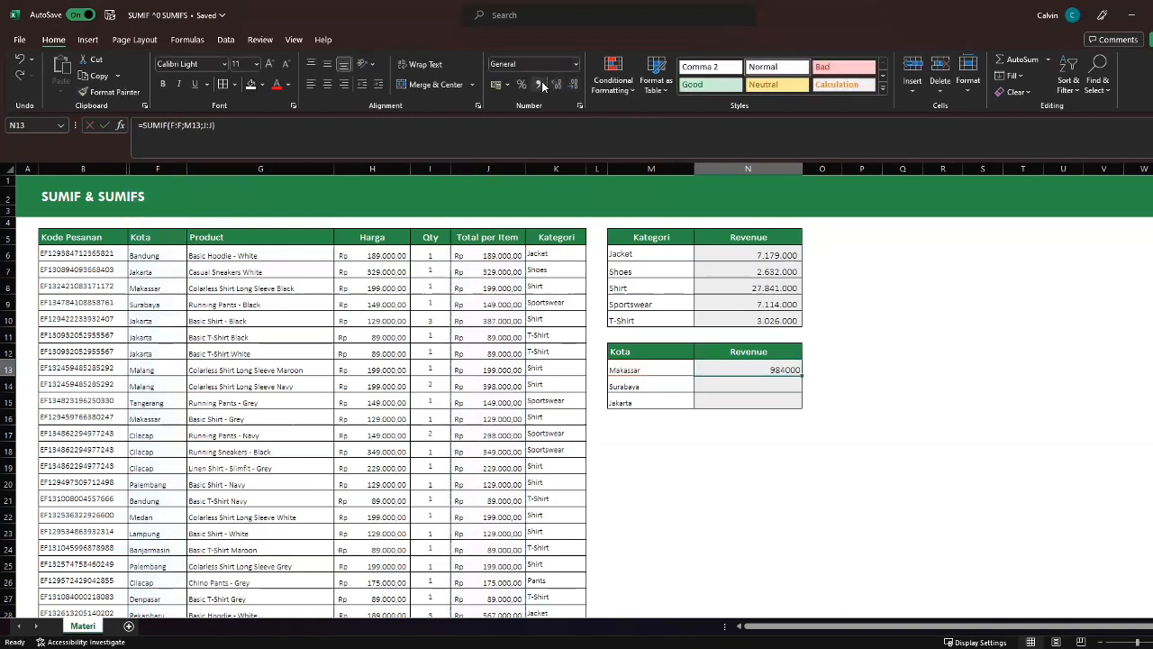
# - Format N13 in comma style without decimals and fill its formula down to the Jakarta row (N15)
pyautogui.click(541, 81)
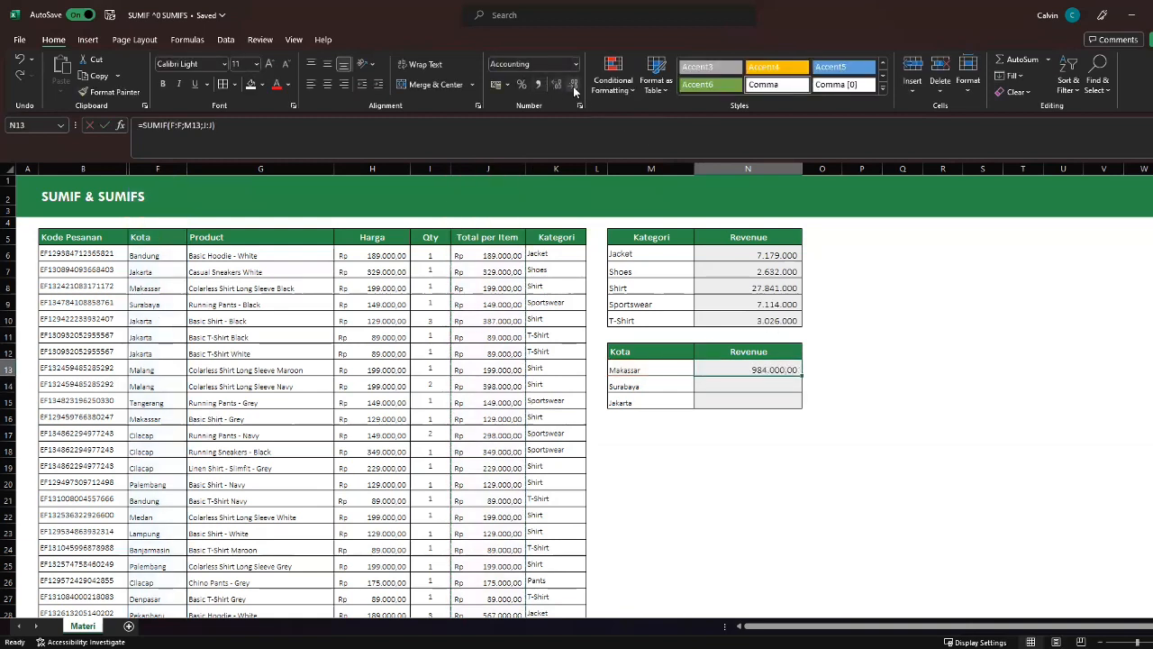
pyautogui.doubleClick(801, 373)
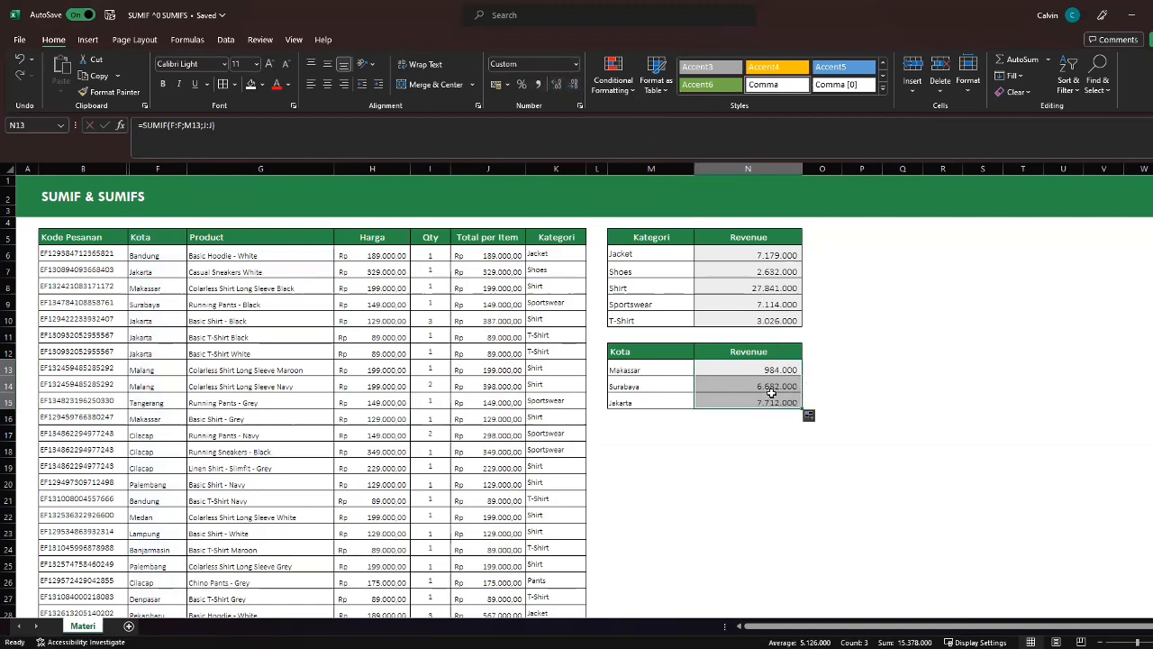
pyautogui.click(771, 392)
pyautogui.click(755, 402)
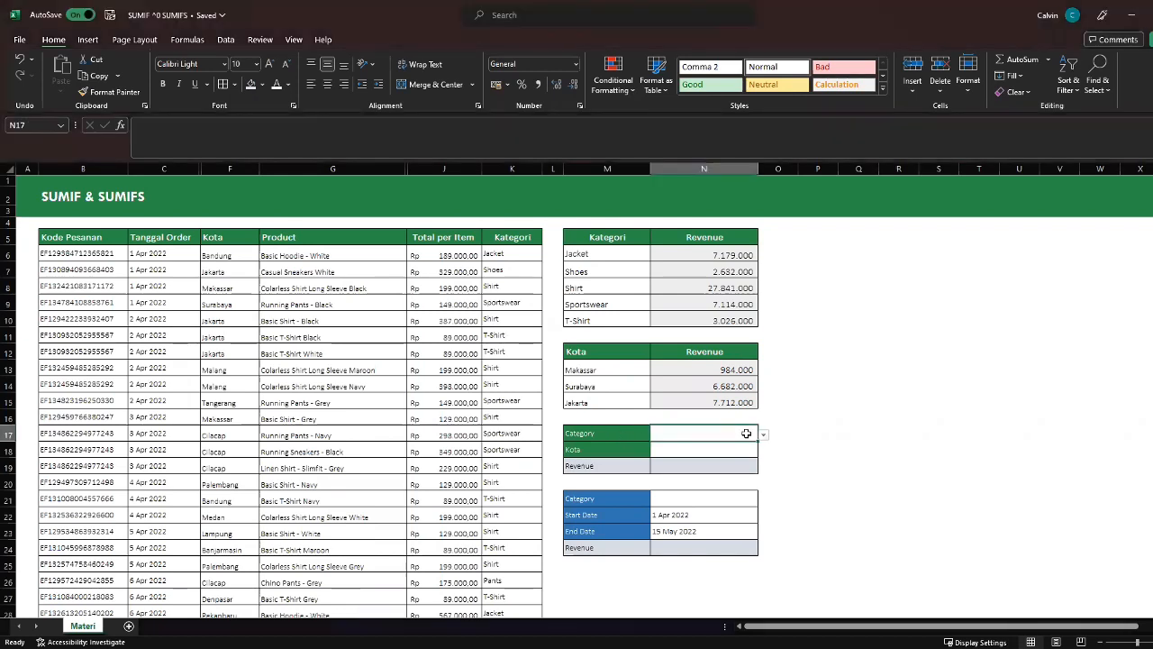
# - Set the Category in the green criteria block (N17) to Jacket
pyautogui.click(854, 466)
pyautogui.click(685, 467)
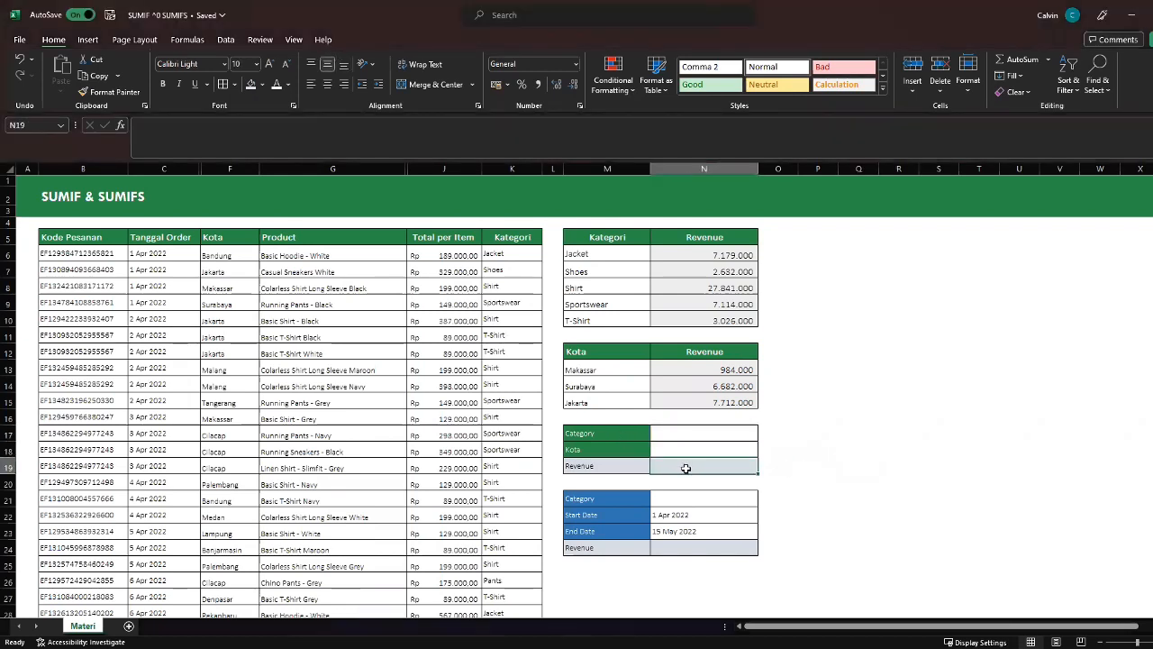
pyautogui.click(690, 433)
pyautogui.click(763, 436)
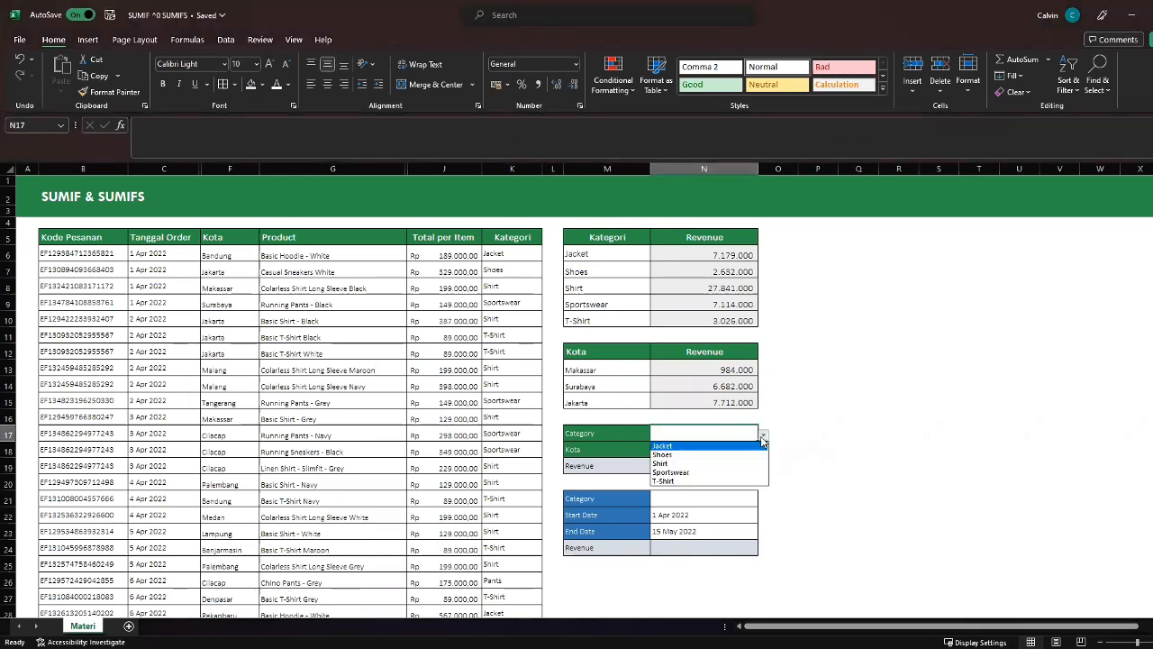
pyautogui.click(744, 447)
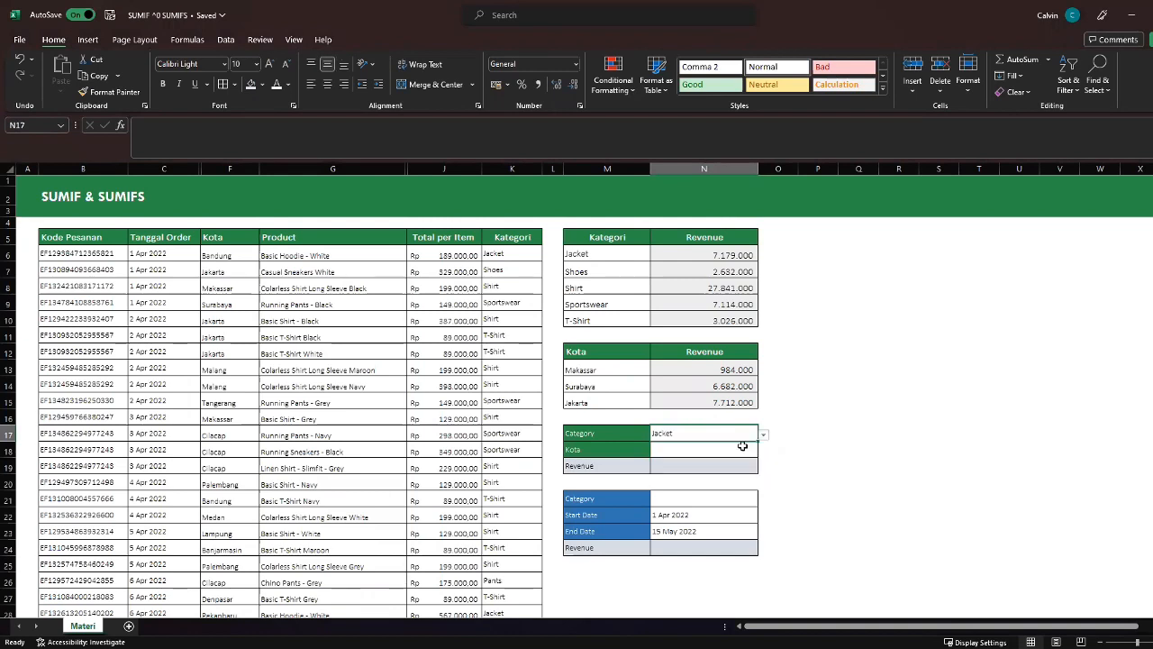
# - Set the Kota in the green criteria block (N18) to Jakarta
pyautogui.click(747, 448)
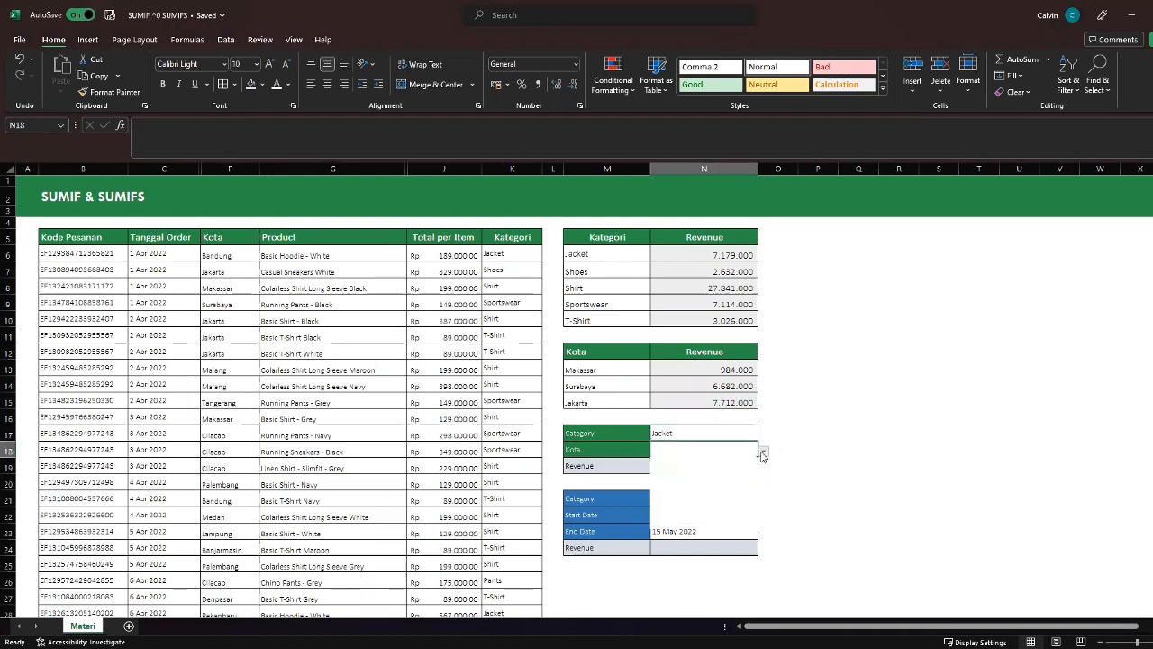
pyautogui.click(763, 451)
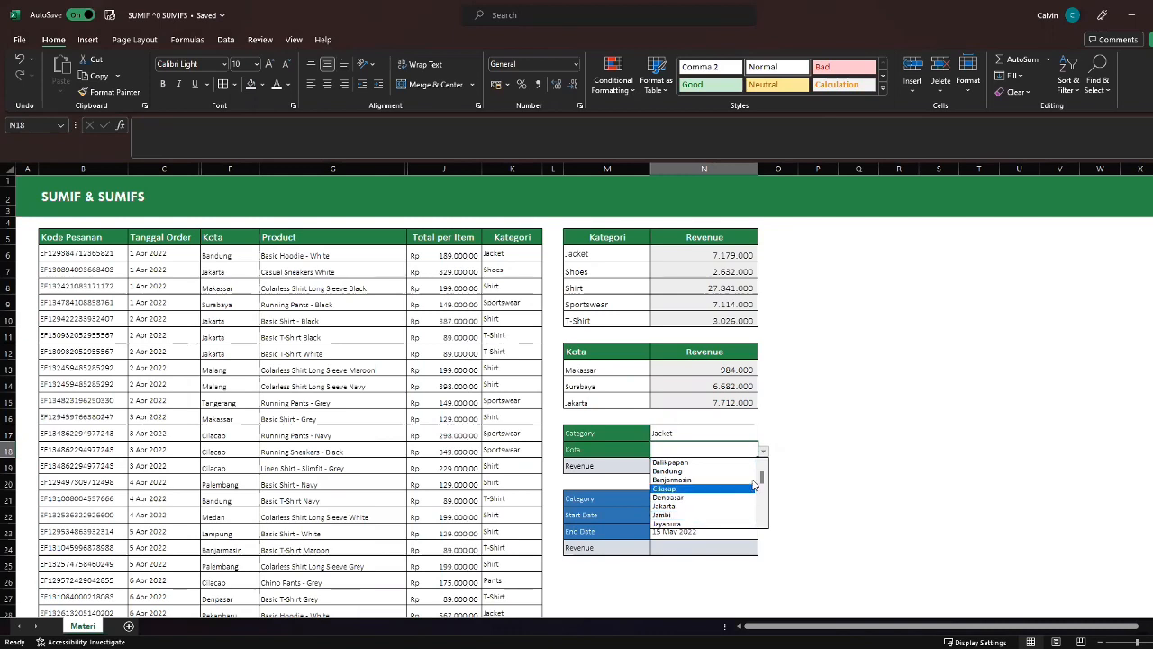
pyautogui.moveTo(761, 478)
pyautogui.mouseDown()
pyautogui.moveTo(757, 492)
pyautogui.moveTo(763, 480)
pyautogui.mouseUp()
pyautogui.click(700, 480)
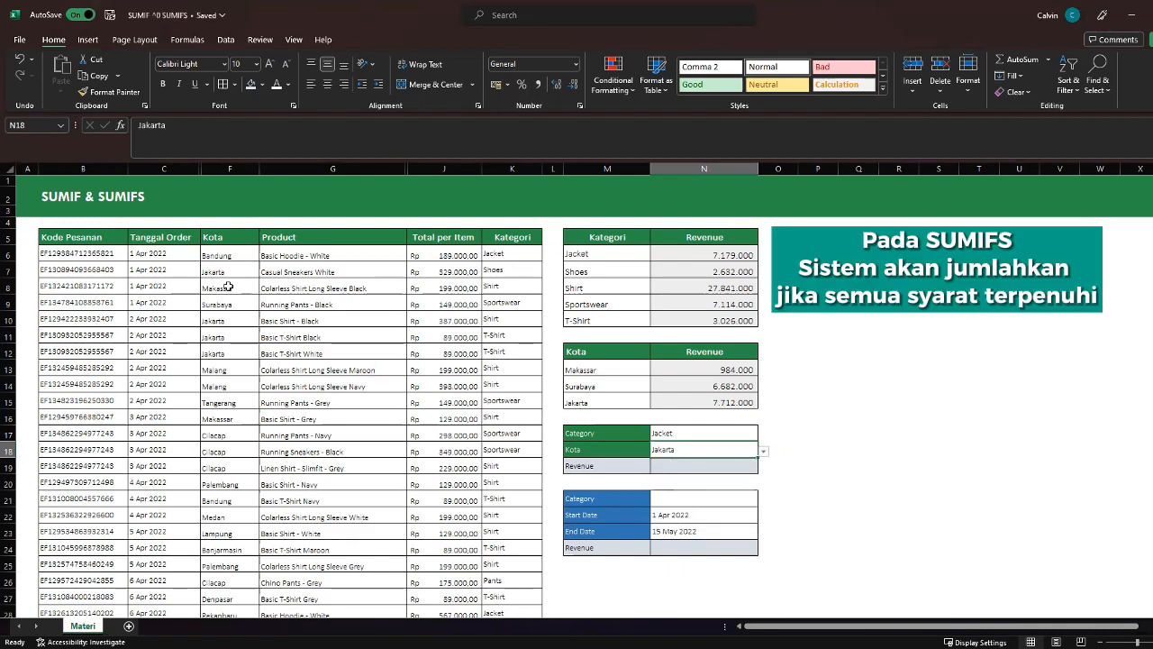
pyautogui.click(460, 168)
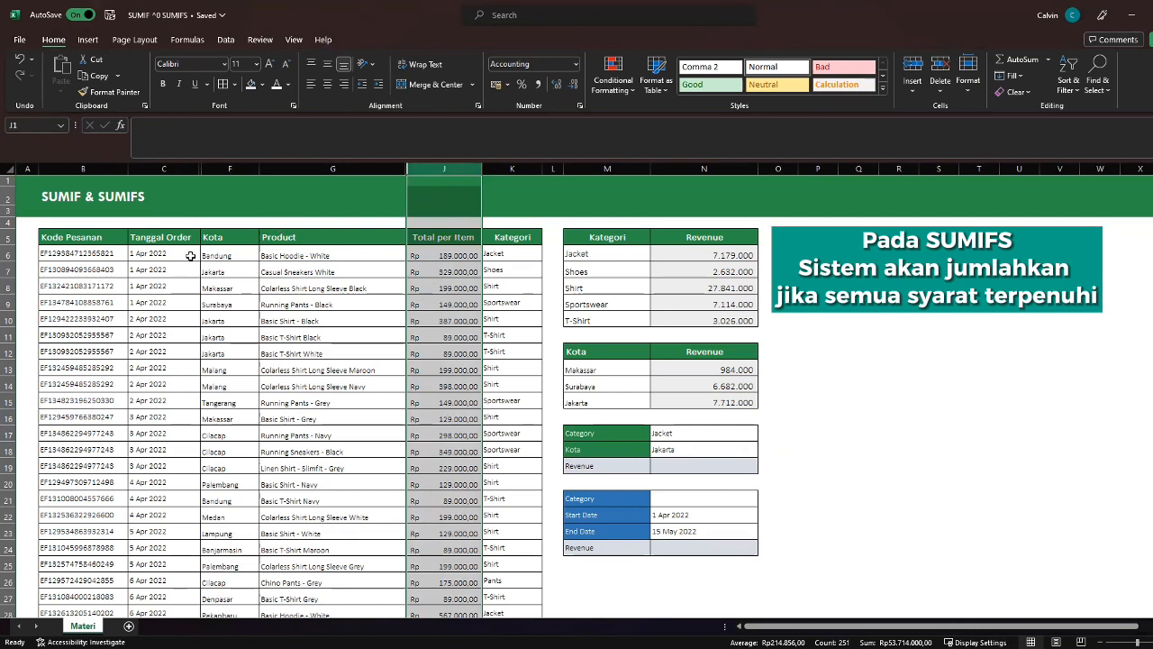
pyautogui.click(445, 257)
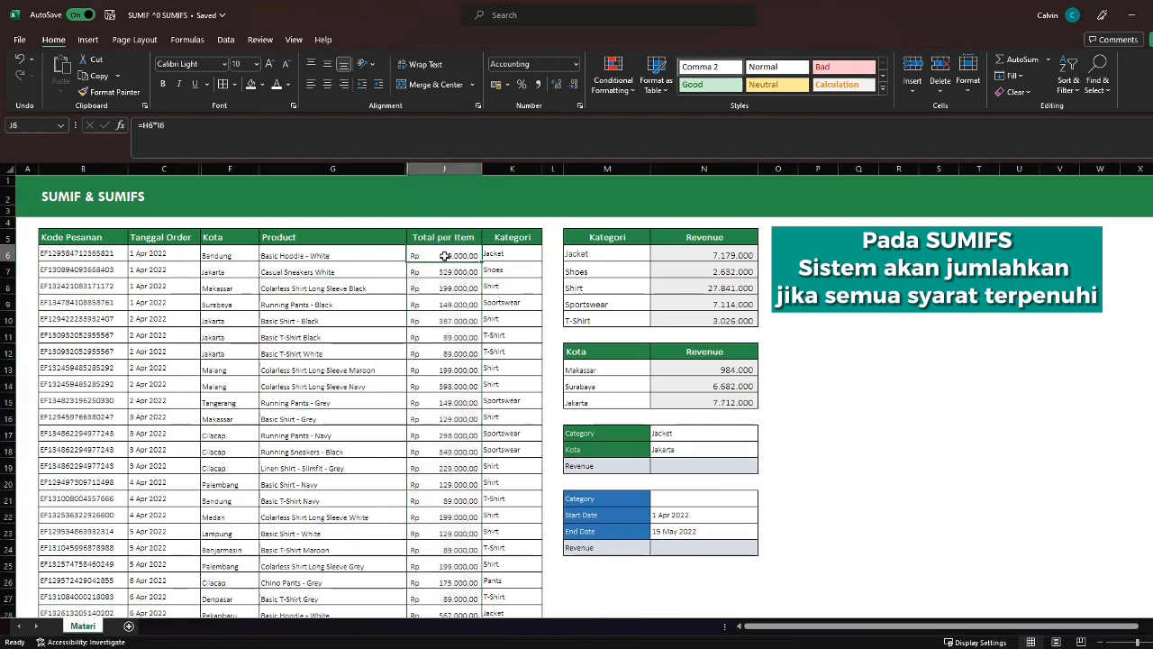
pyautogui.click(504, 254)
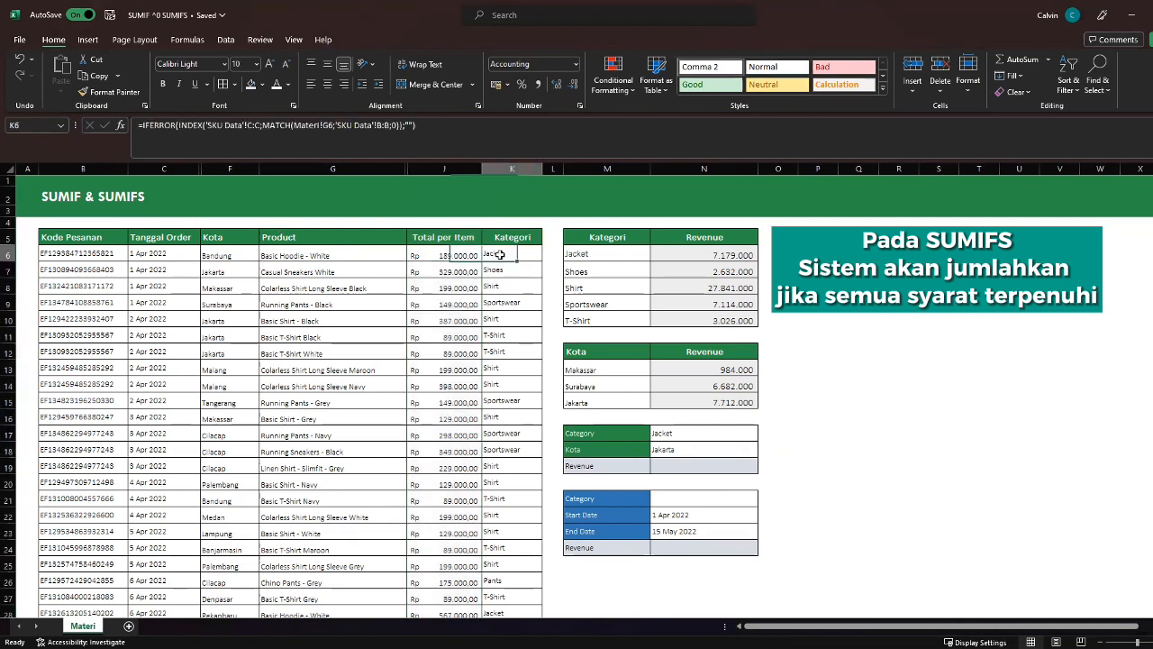
pyautogui.click(225, 255)
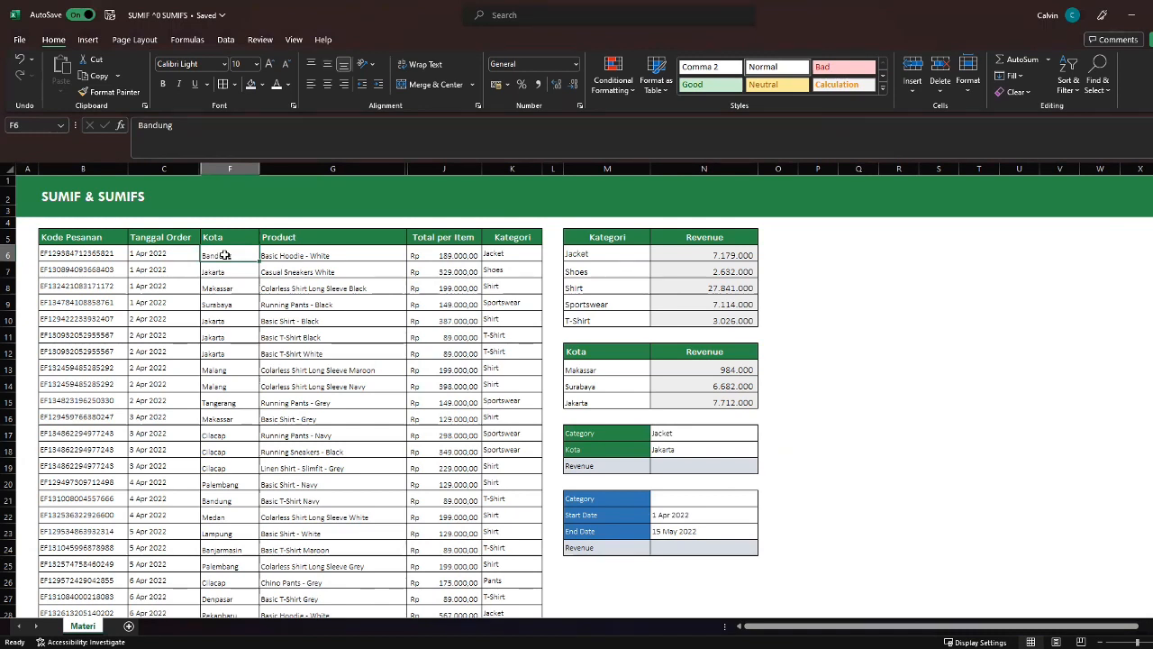
# - Start a SUMIFS formula in the green block's Revenue cell (N19) with the Total per Item column J:J as sum range
pyautogui.click(670, 467)
pyautogui.write('=')
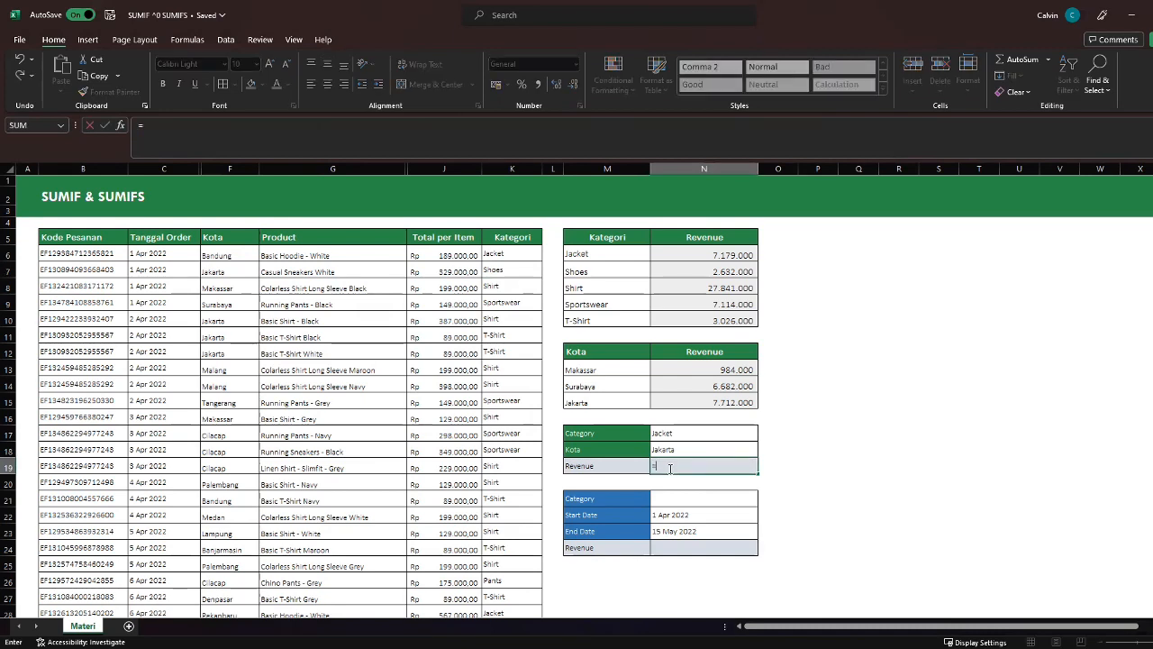
pyautogui.write('SUMIFS(')
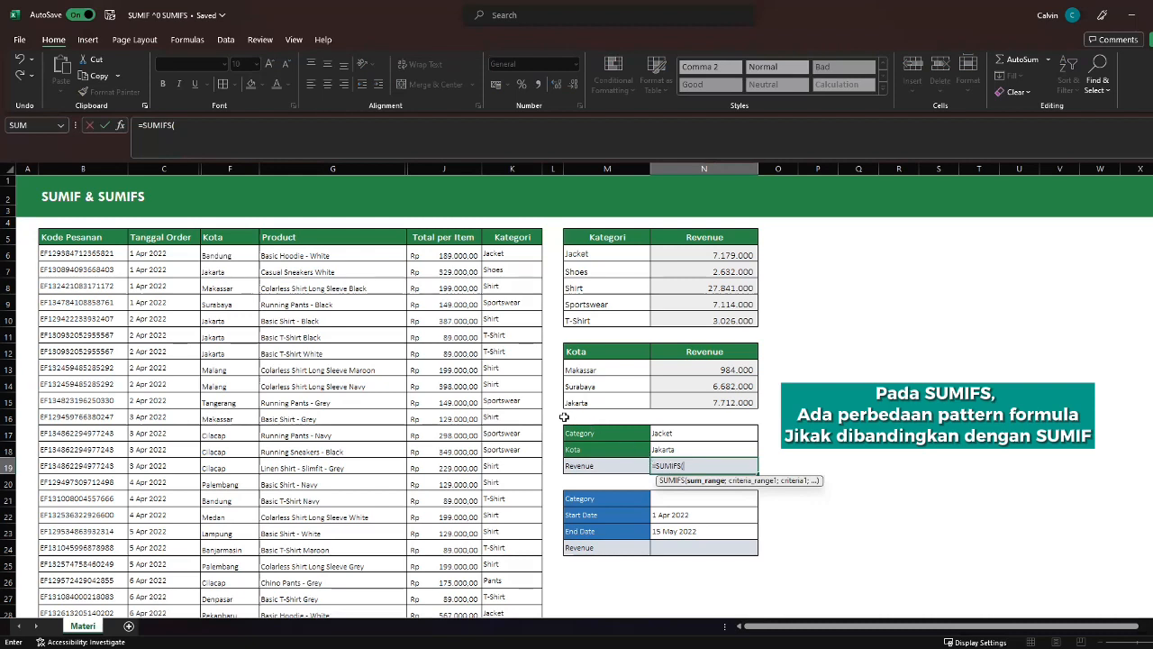
pyautogui.click(459, 169)
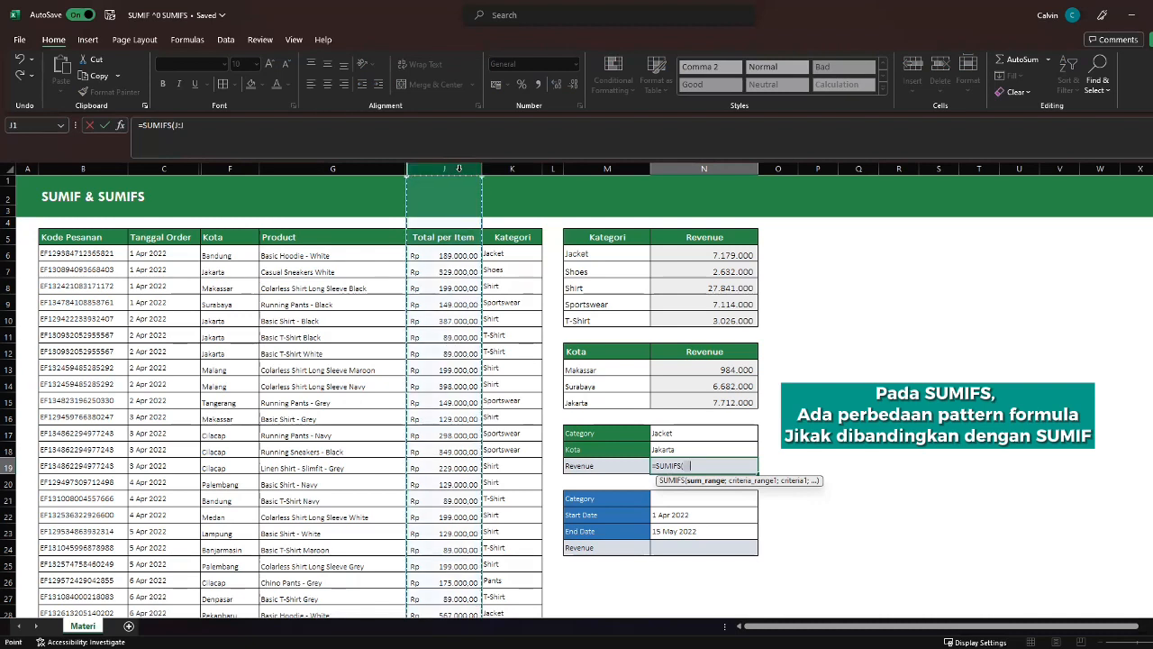
pyautogui.click(698, 462)
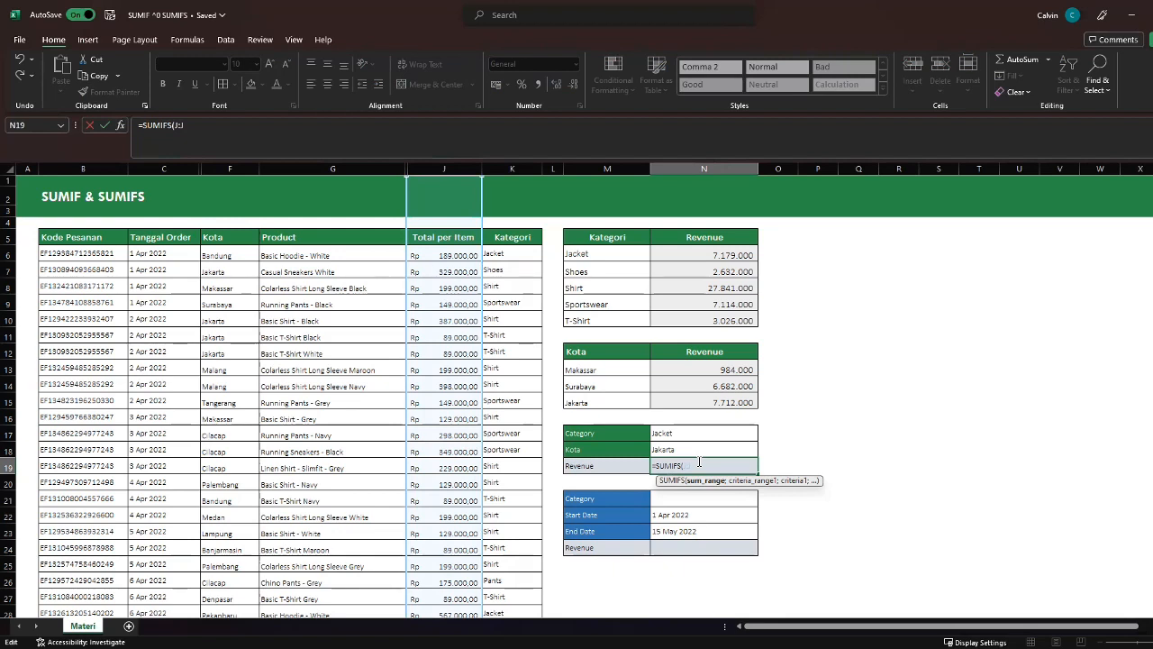
pyautogui.write(';')
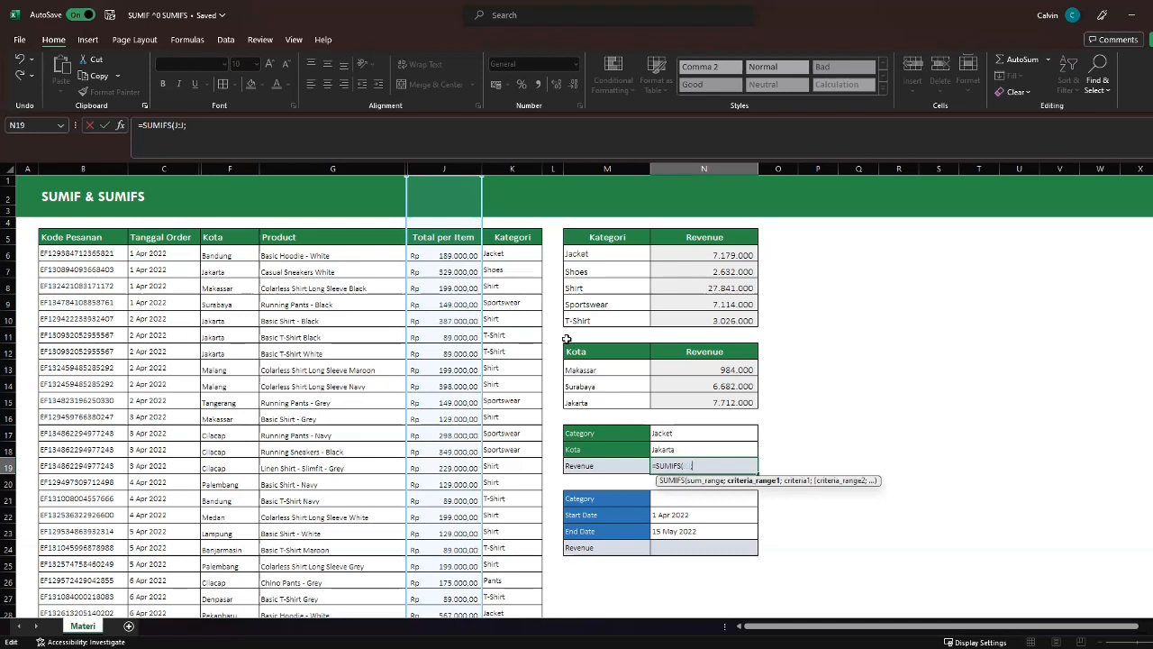
# - Add the Kategori column K:K as first criteria range and the Category cell N17 as its criteria, leaving the SUMIFS formula open
pyautogui.click(513, 165)
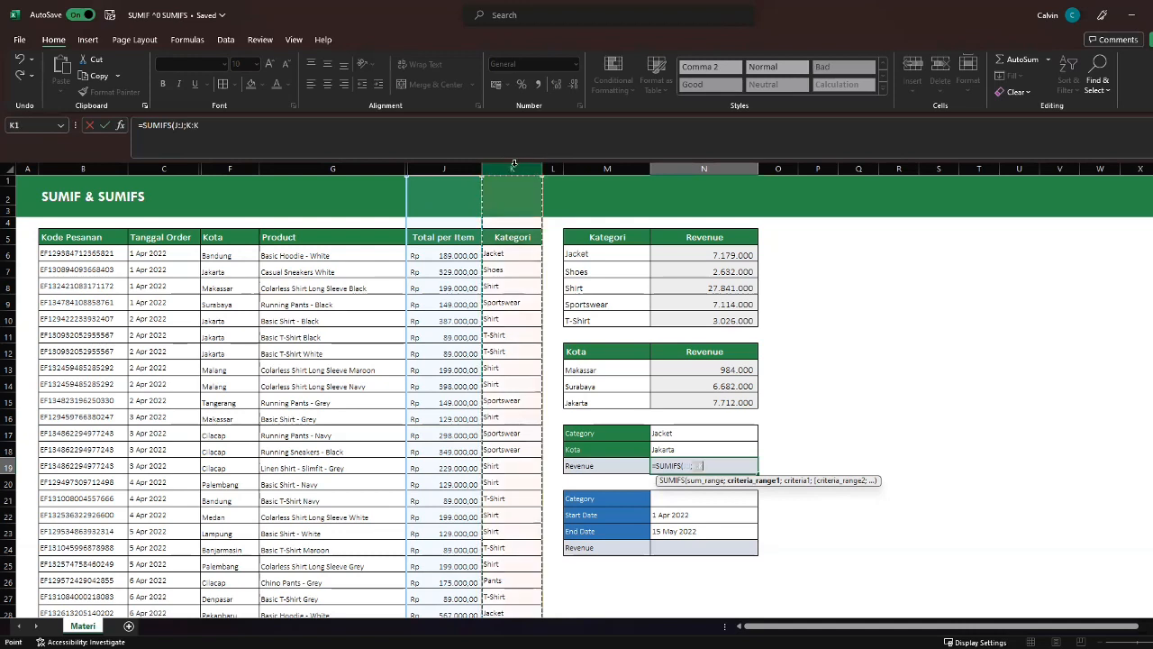
pyautogui.click(704, 464)
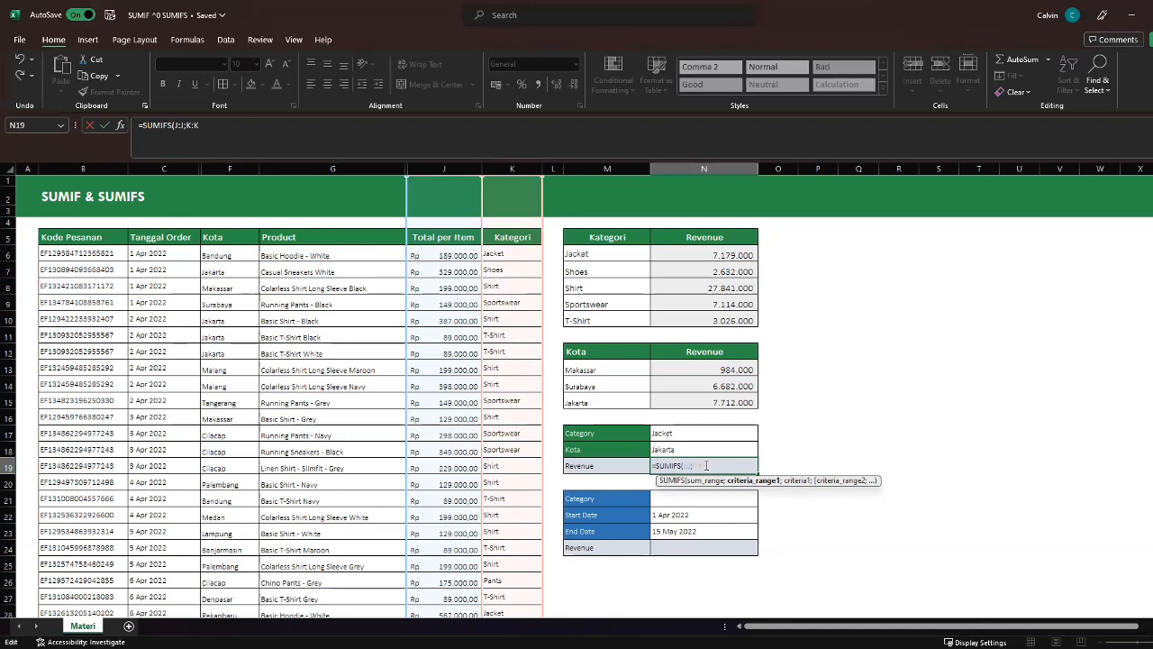
pyautogui.write(';')
pyautogui.click(688, 433)
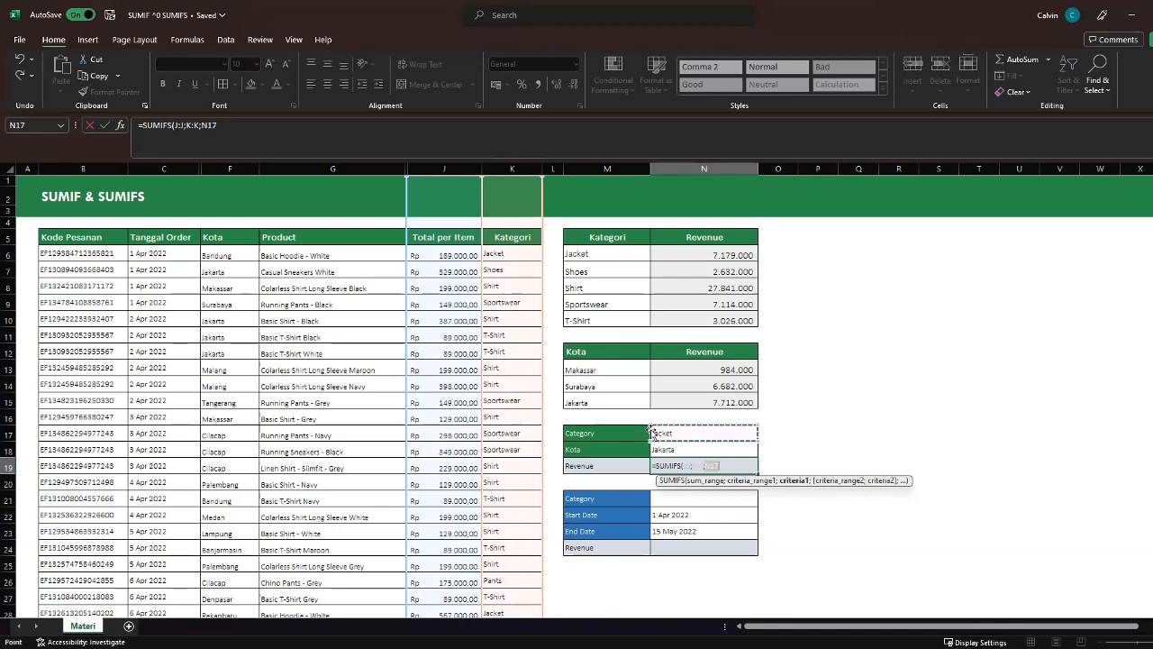
pyautogui.write(')')
pyautogui.scroll(1, 737, 473)
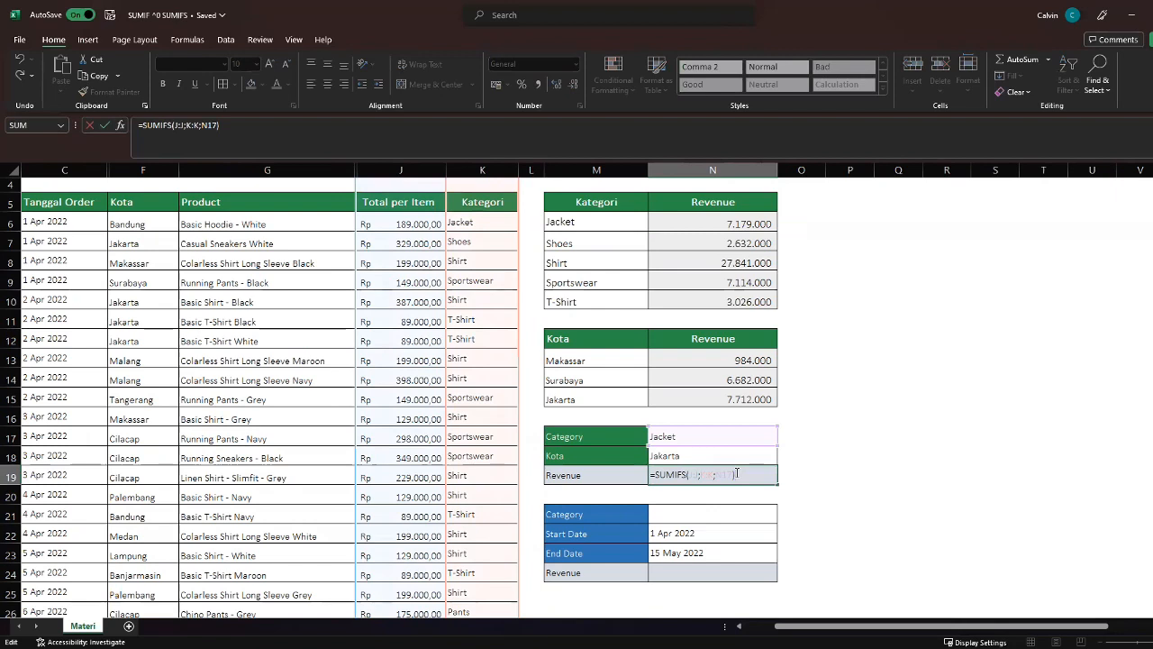
pyautogui.press('BackSpace')
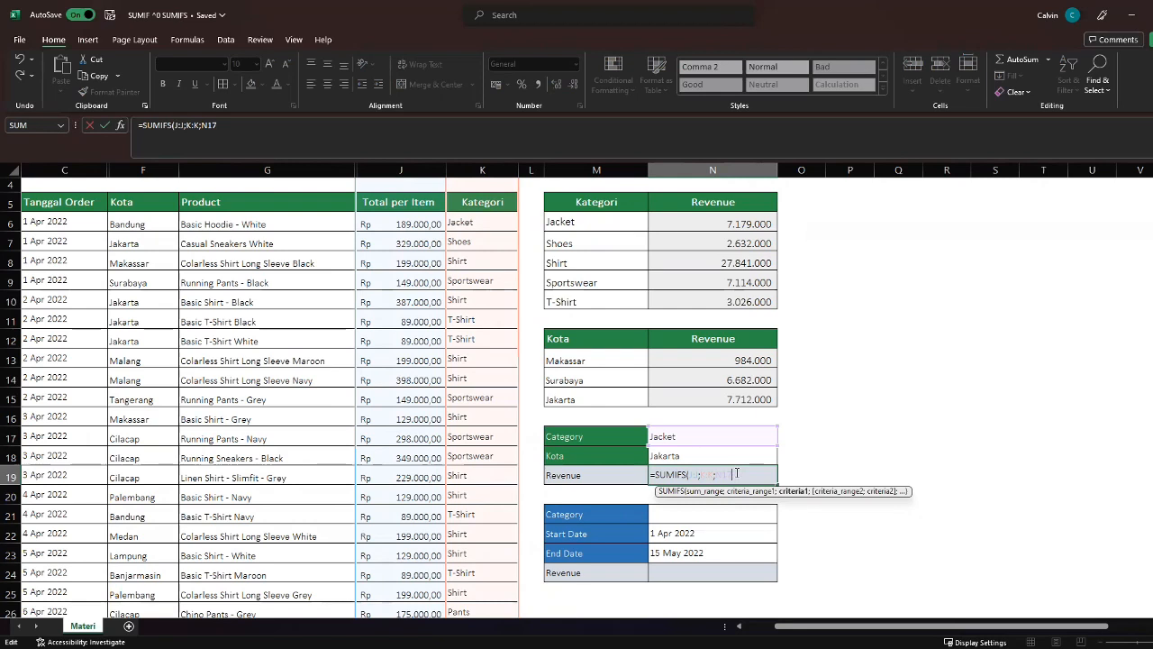
# - Add the Kota column F:F as second criteria range with the Kota cell N18 as its criteria, and close the SUMIFS formula
pyautogui.write(';')
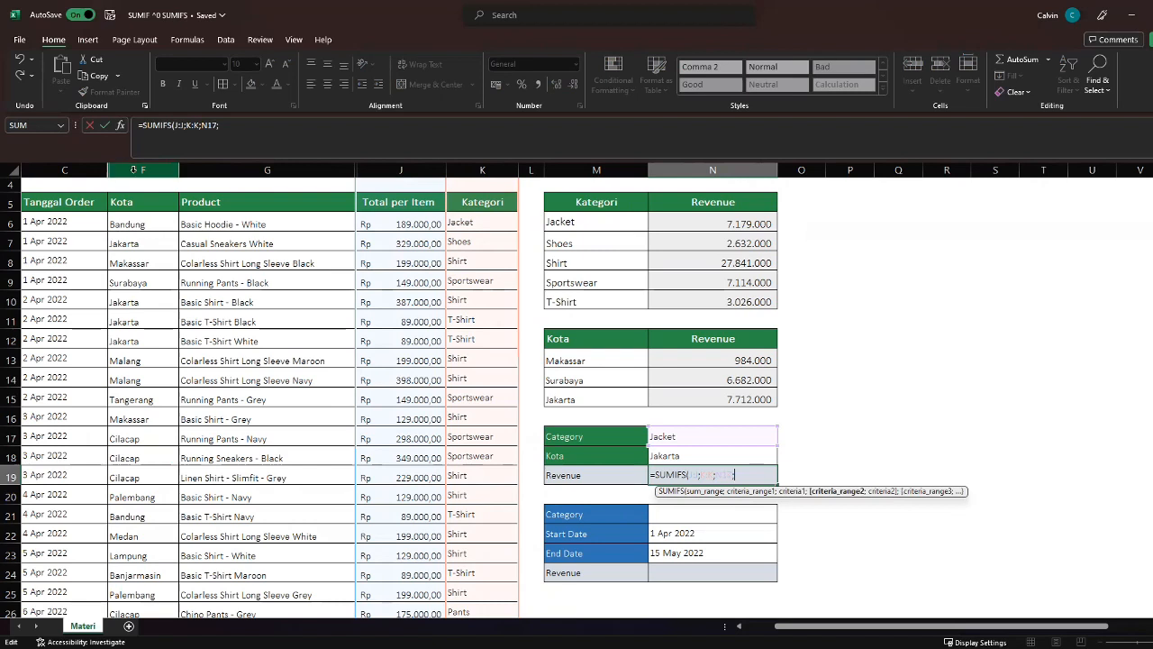
pyautogui.click(133, 169)
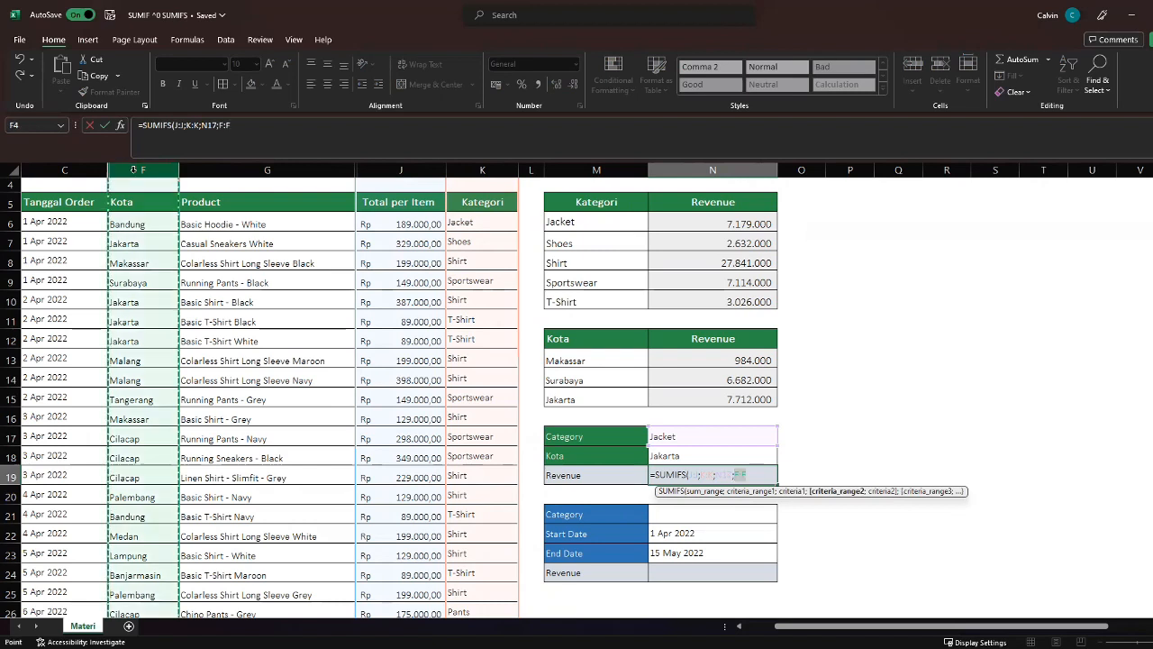
pyautogui.click(751, 475)
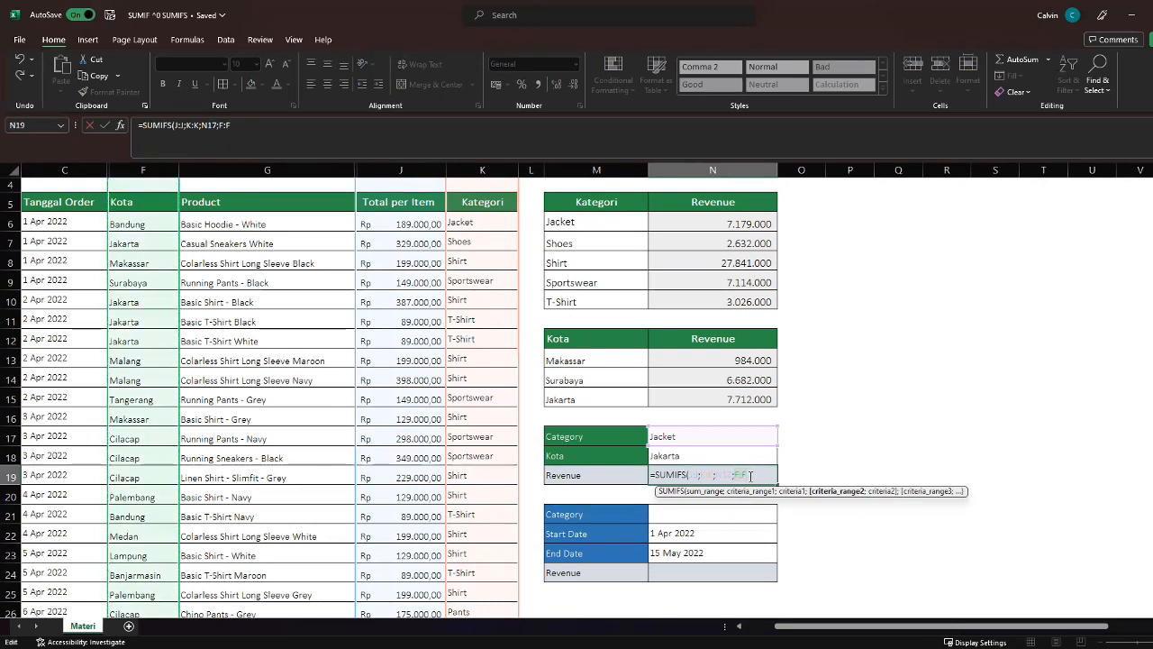
pyautogui.write(';')
pyautogui.click(710, 455)
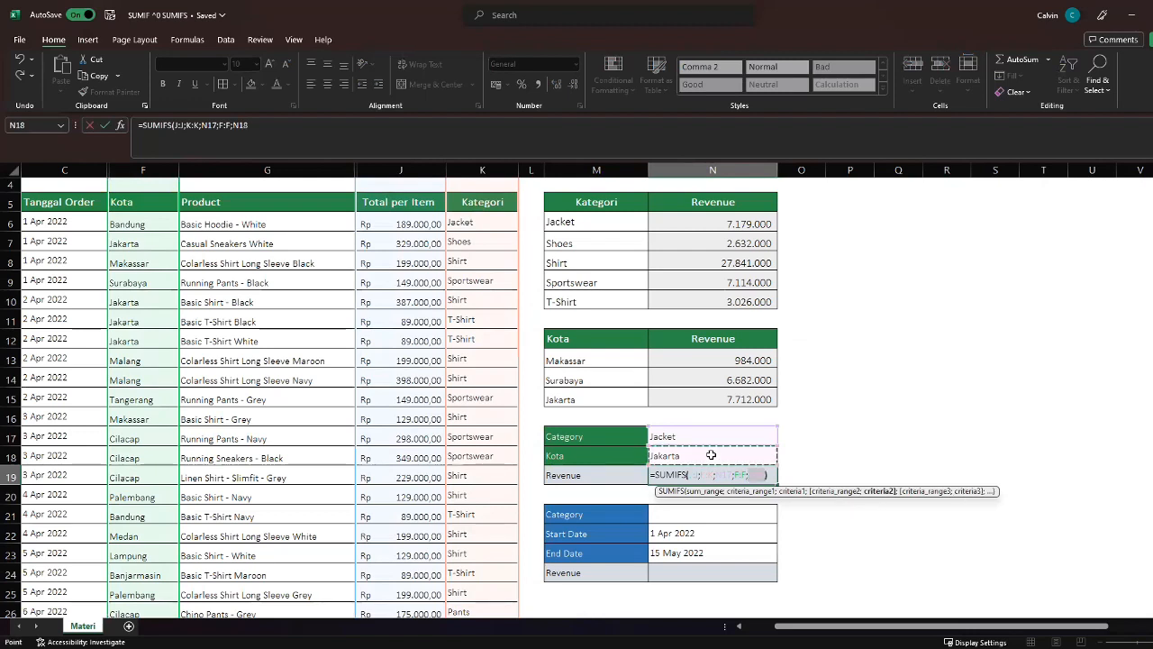
pyautogui.write(')')
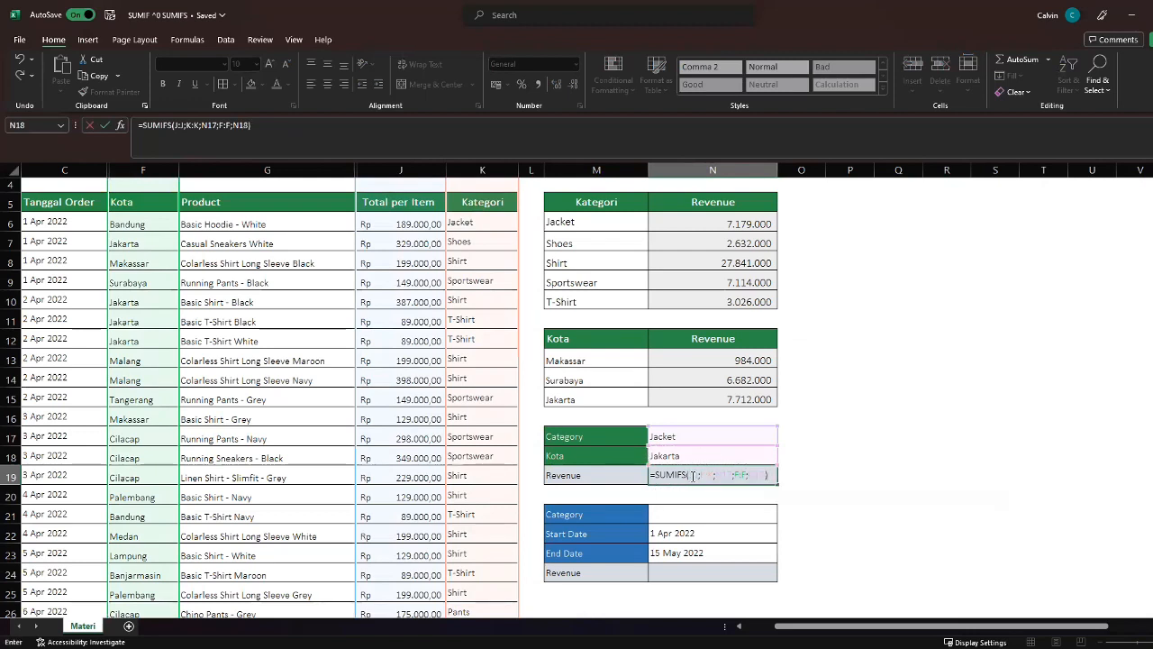
# - Check each argument of the SUMIFS formula in N19, enter the formula and apply the comma number style to the cell
pyautogui.click(693, 475)
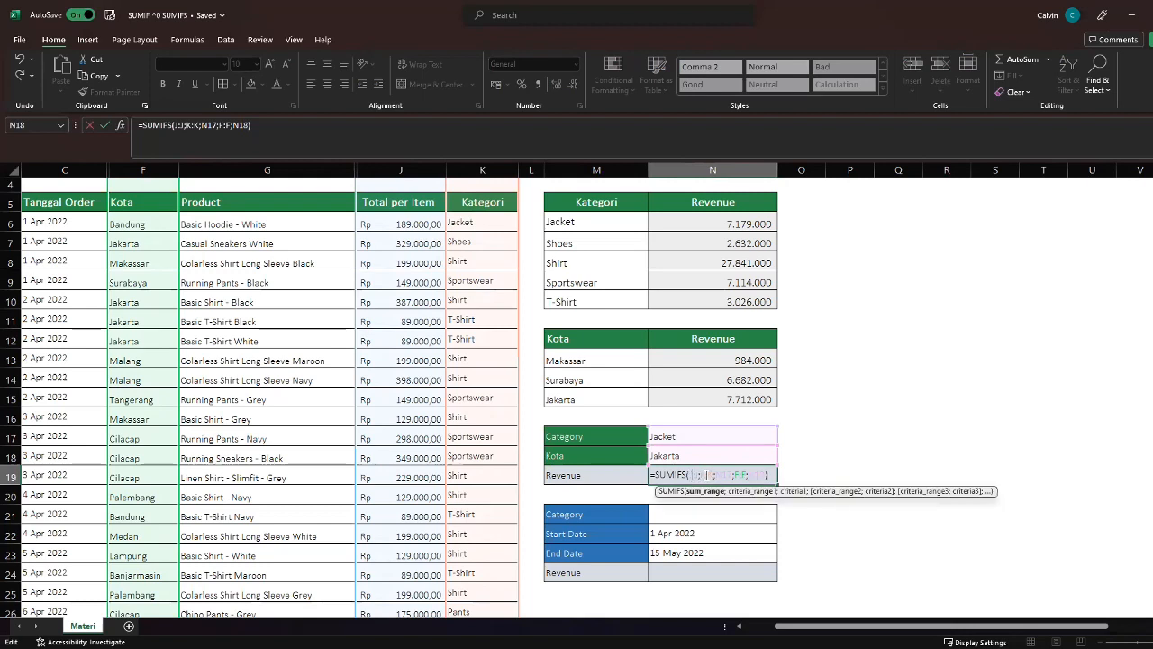
pyautogui.click(723, 474)
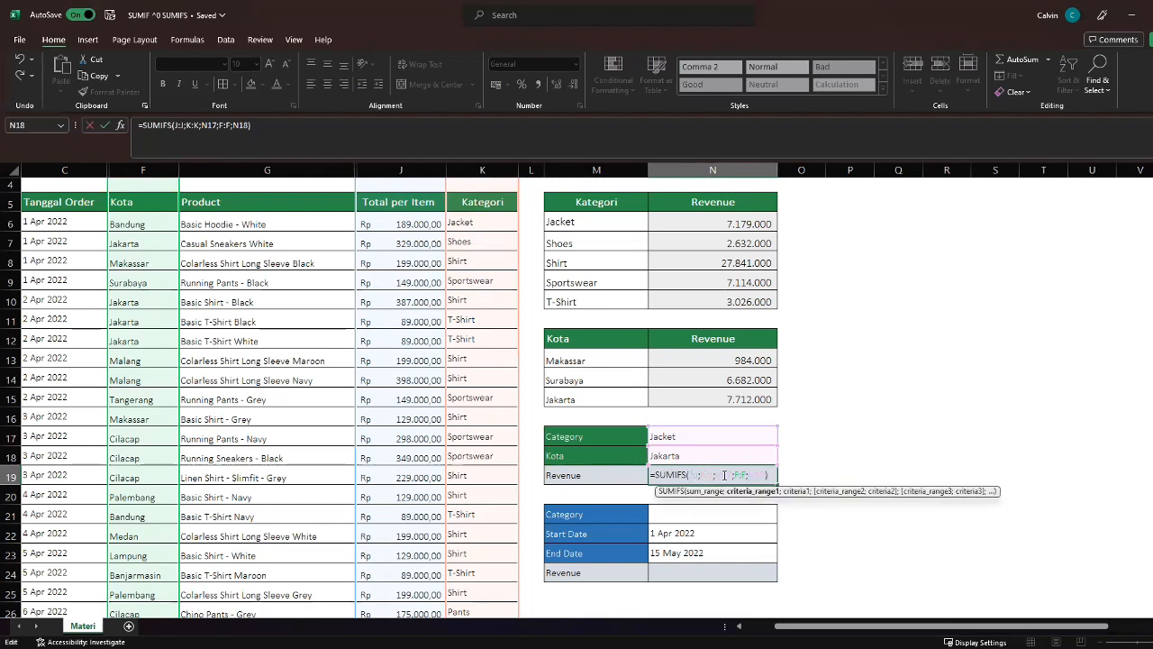
pyautogui.click(739, 474)
pyautogui.click(746, 475)
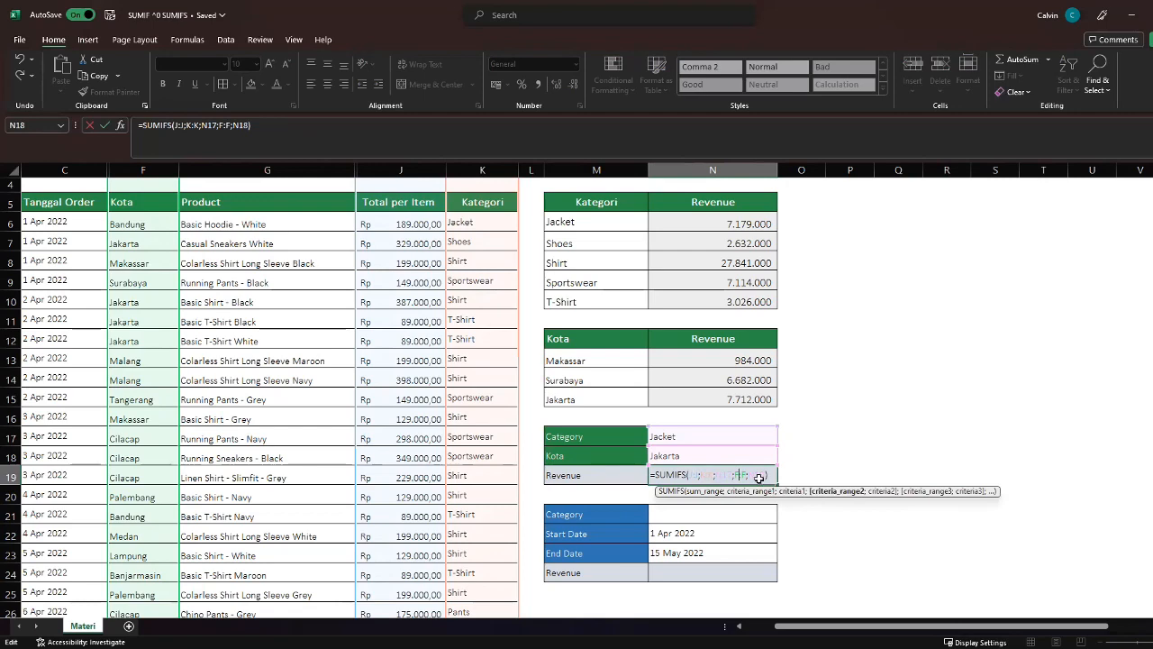
pyautogui.hotkey('ctrl', 'Return')
pyautogui.click(538, 84)
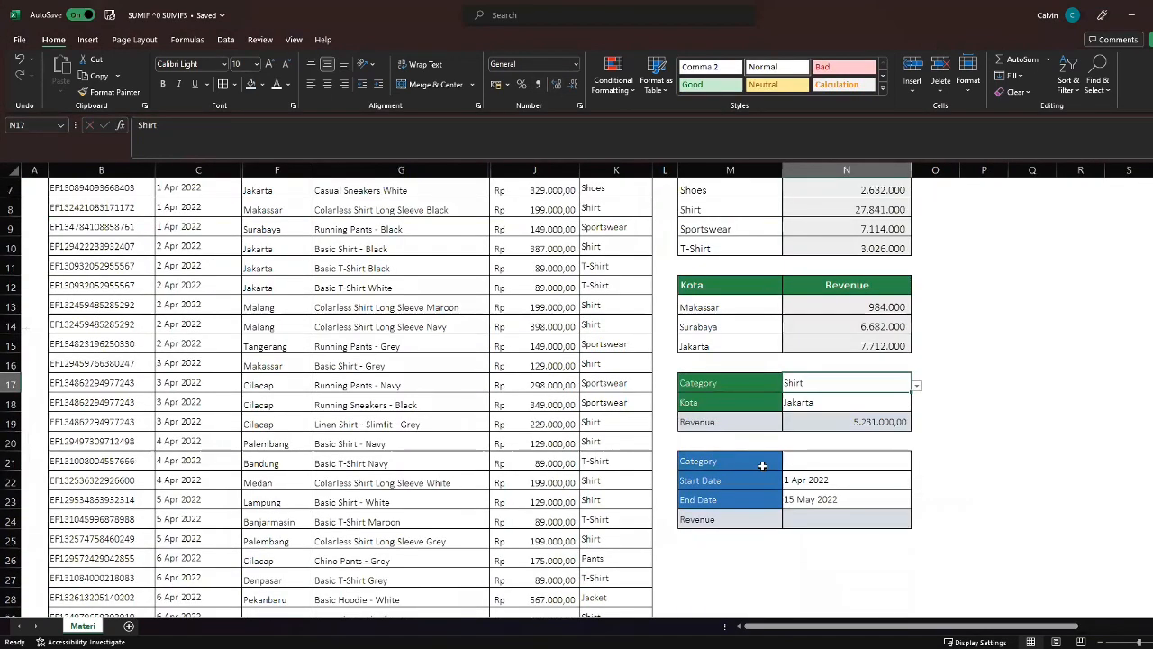
# - Set the Category in the blue criteria block (N21) to Jacket
pyautogui.scroll(-1, 759, 473)
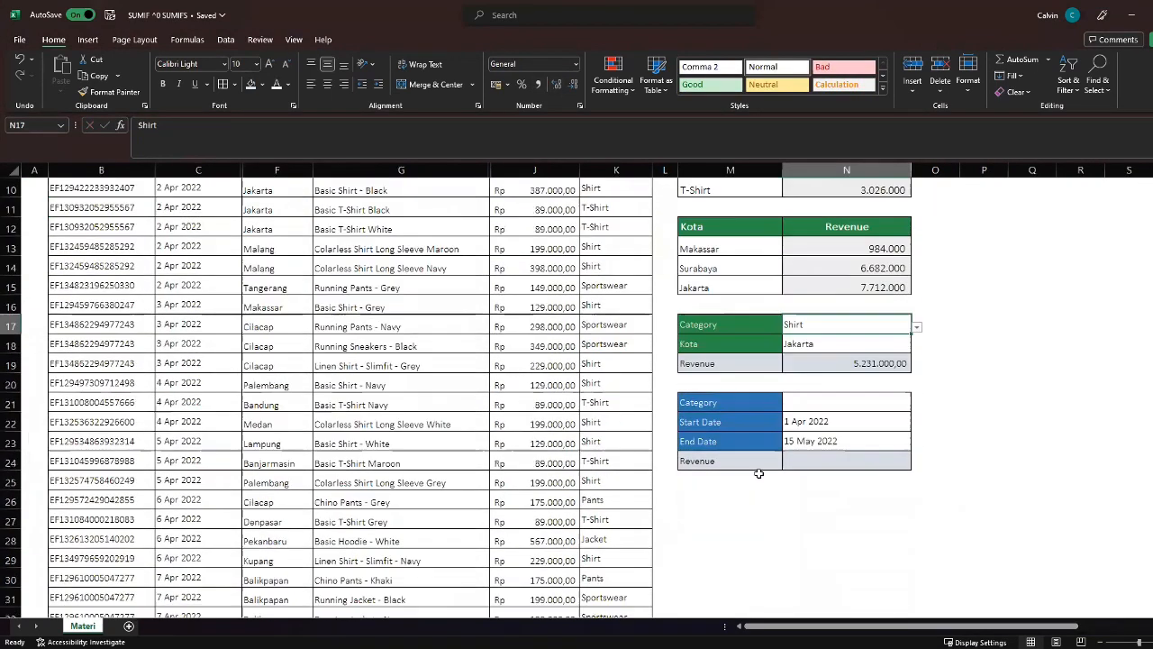
pyautogui.click(793, 406)
pyautogui.click(916, 404)
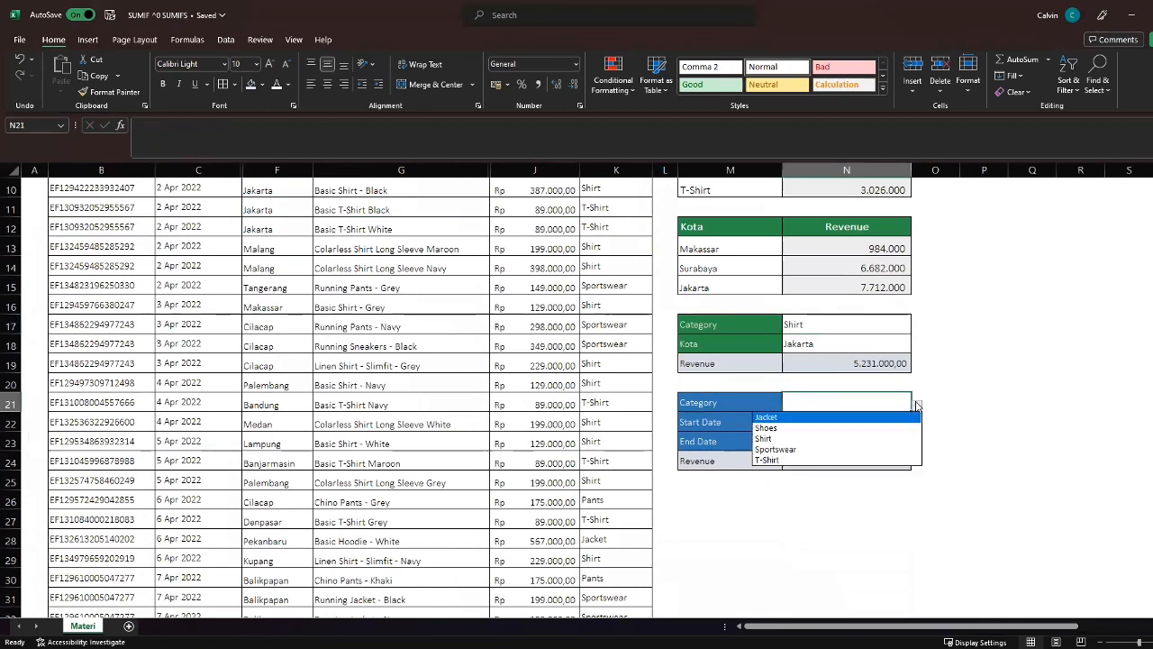
pyautogui.click(872, 418)
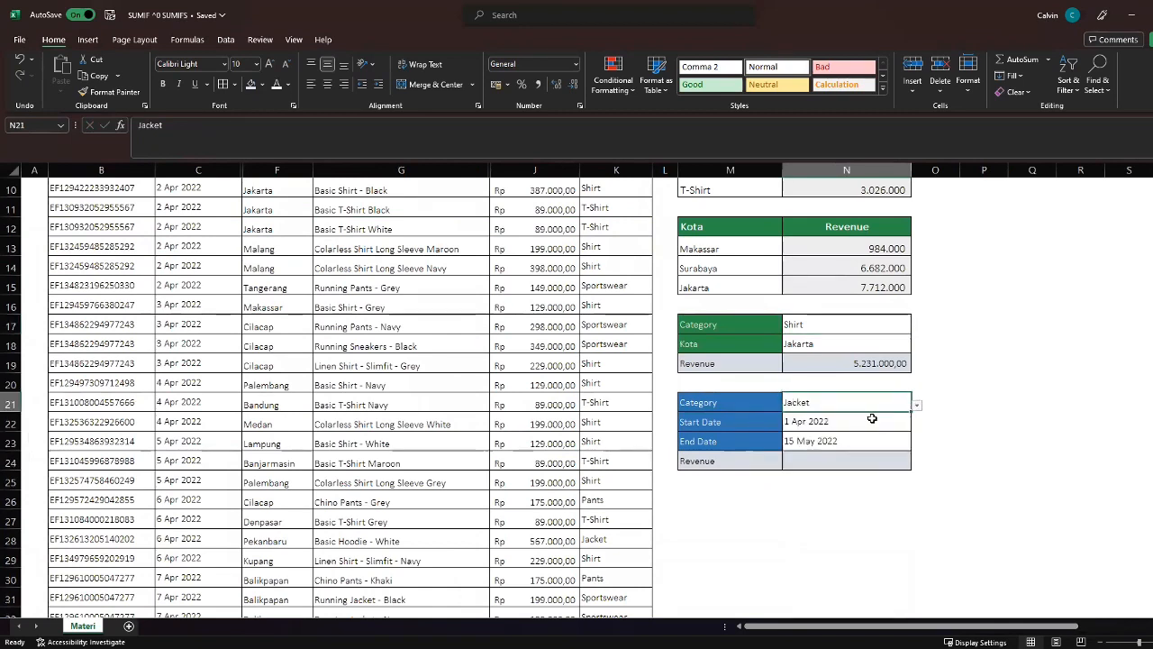
# - Start a SUMIFS formula in the blue block's Revenue cell (N24) with the Total per Item column J:J as sum range
pyautogui.click(830, 467)
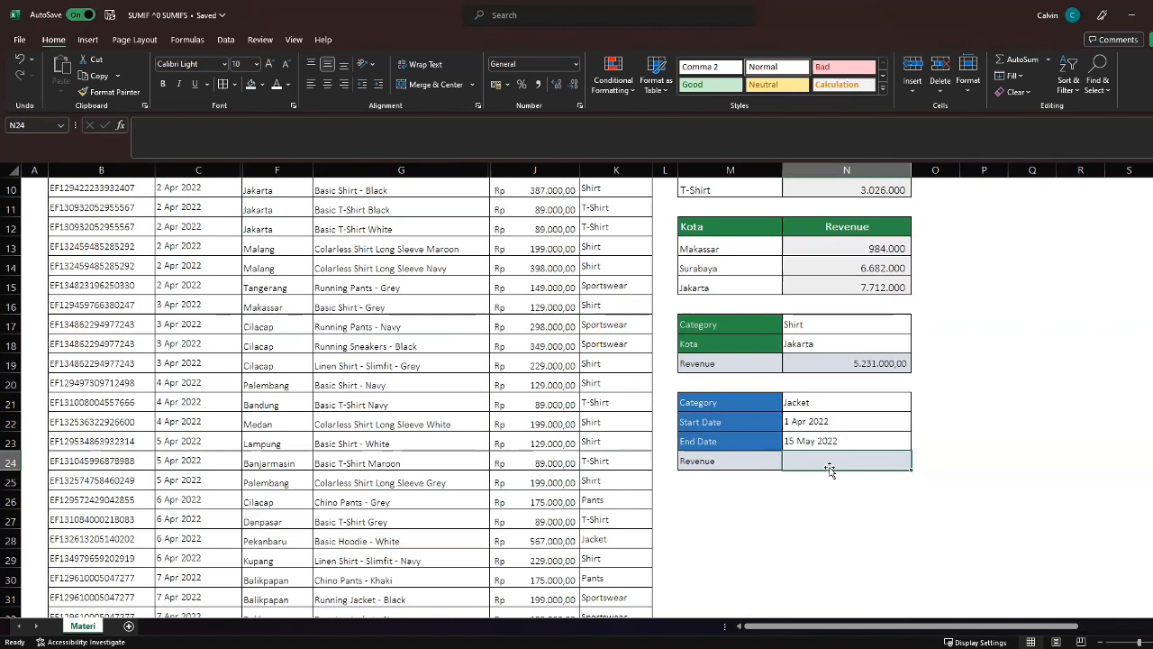
pyautogui.write('=')
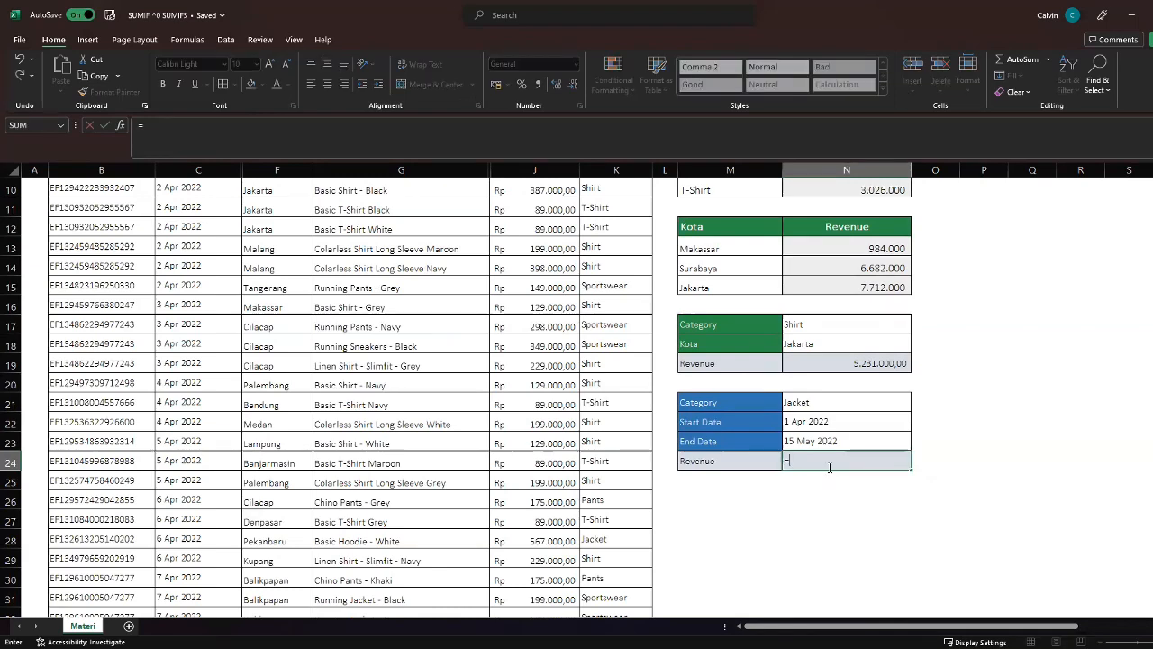
pyautogui.write('sumifs(')
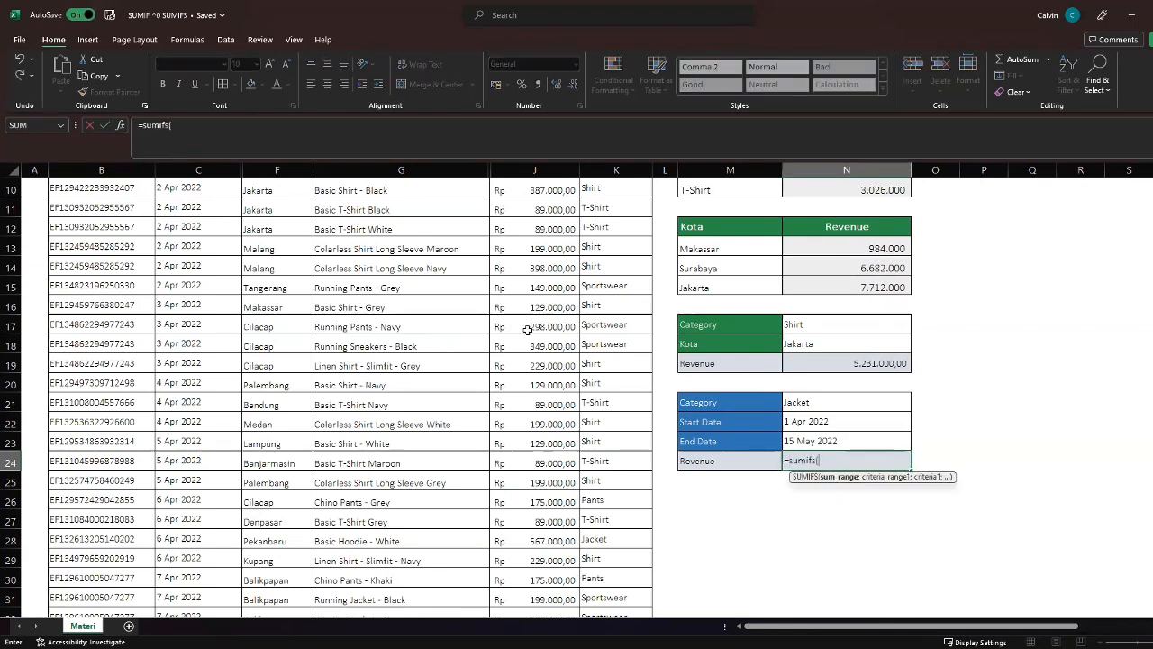
pyautogui.scroll(2, 528, 327)
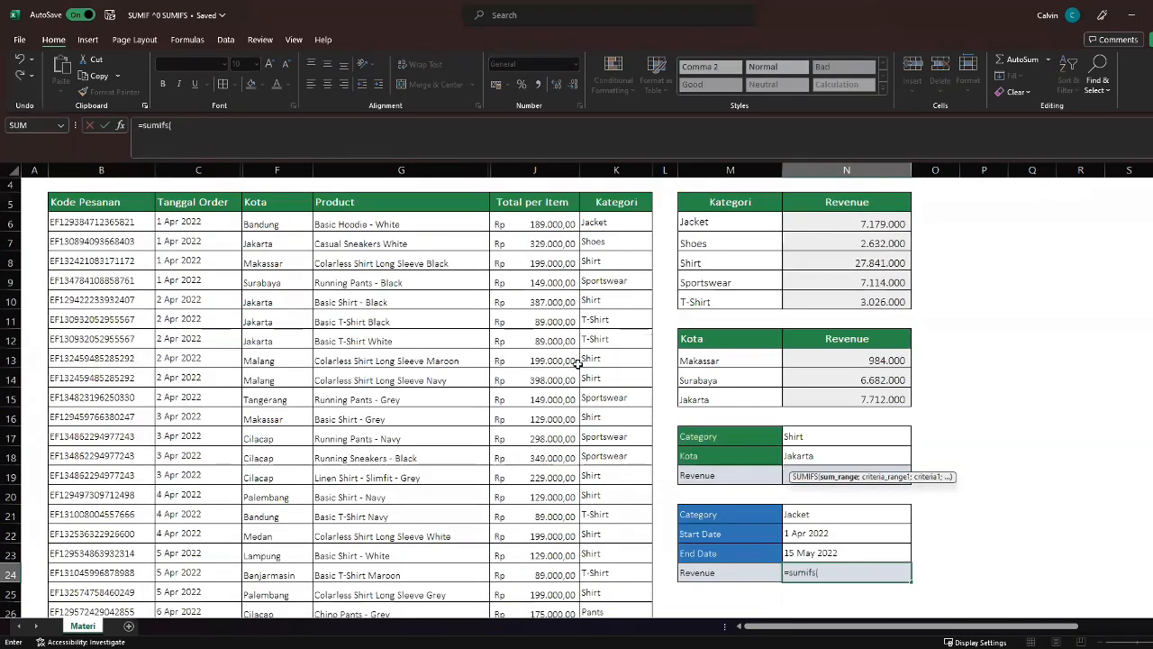
pyautogui.scroll(1, 538, 191)
pyautogui.click(535, 171)
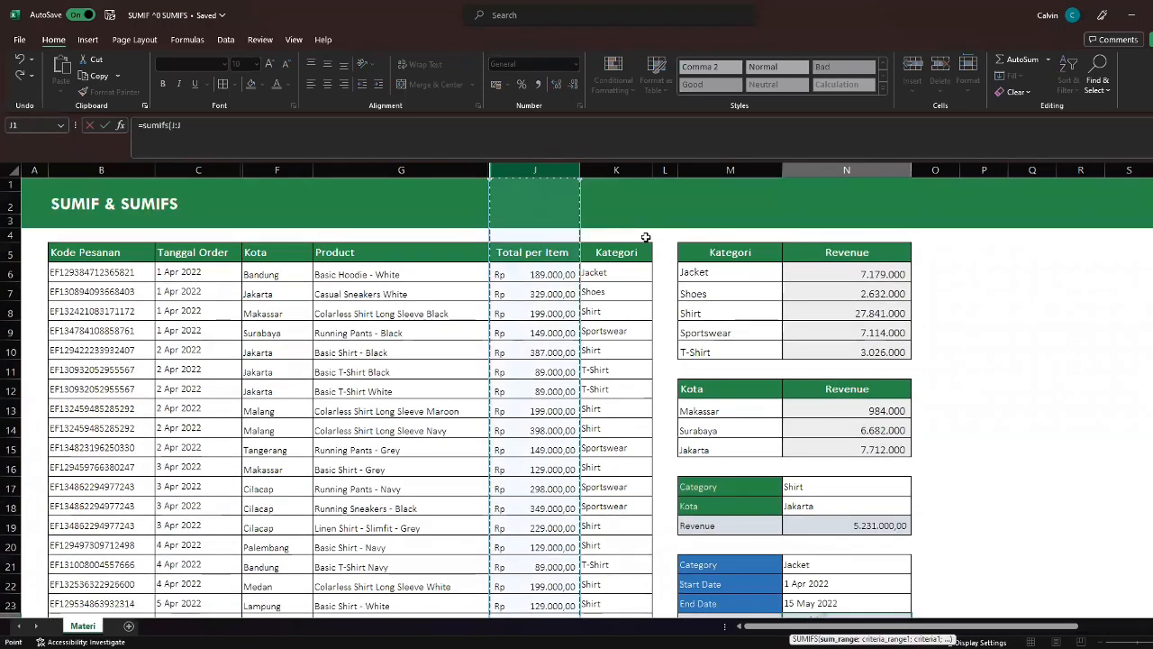
pyautogui.scroll(-3, 821, 487)
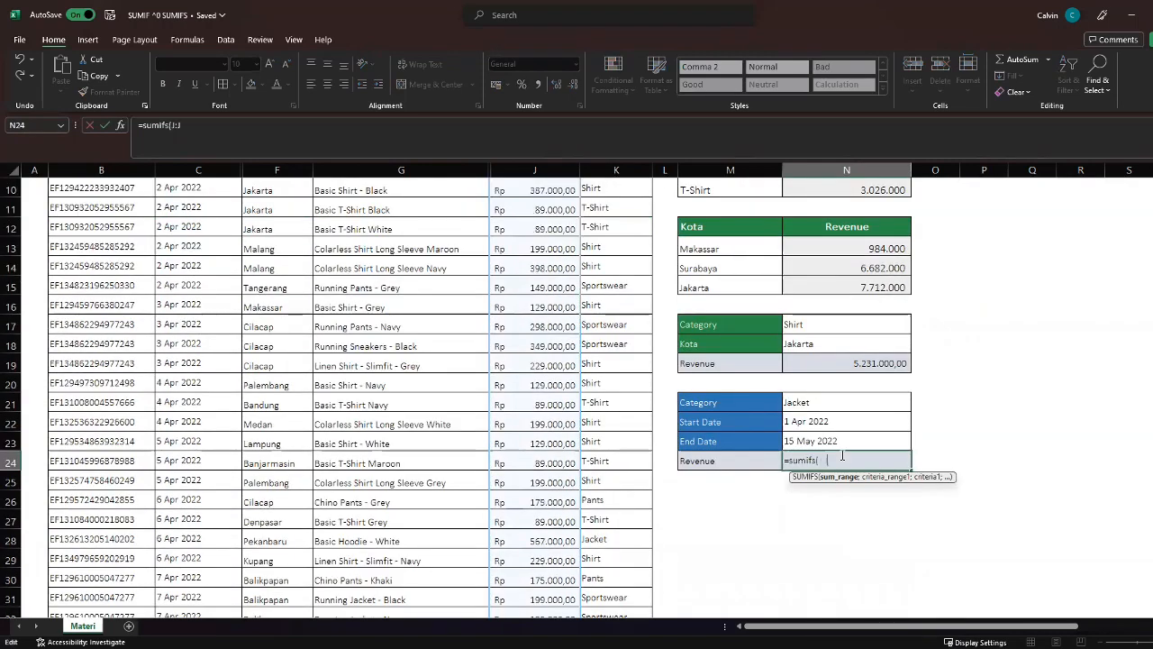
# - Add the Kategori column K:K as first criteria range and the Category cell N21 as its criteria in the N24 formula
pyautogui.write(';')
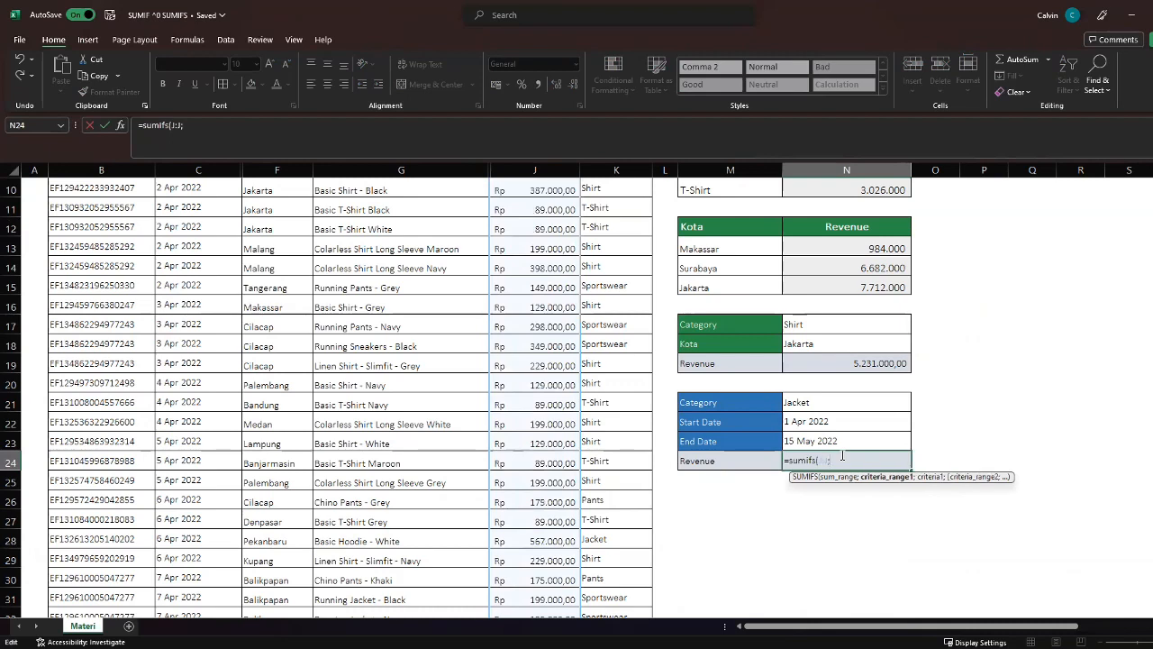
pyautogui.scroll(3, 567, 419)
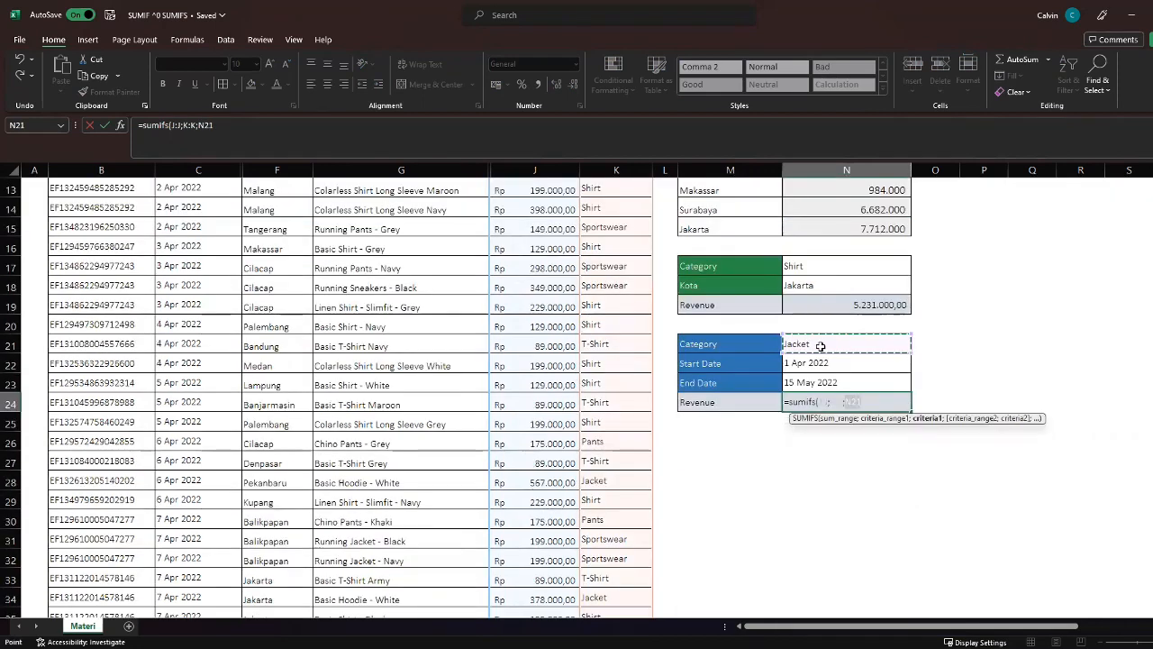
pyautogui.write(';')
# - Add the Tanggal Order column C:C as second criteria range with the criteria ">="&N22, referring to the Start Date cell
pyautogui.moveTo(803, 626); pyautogui.dragTo(796, 626)
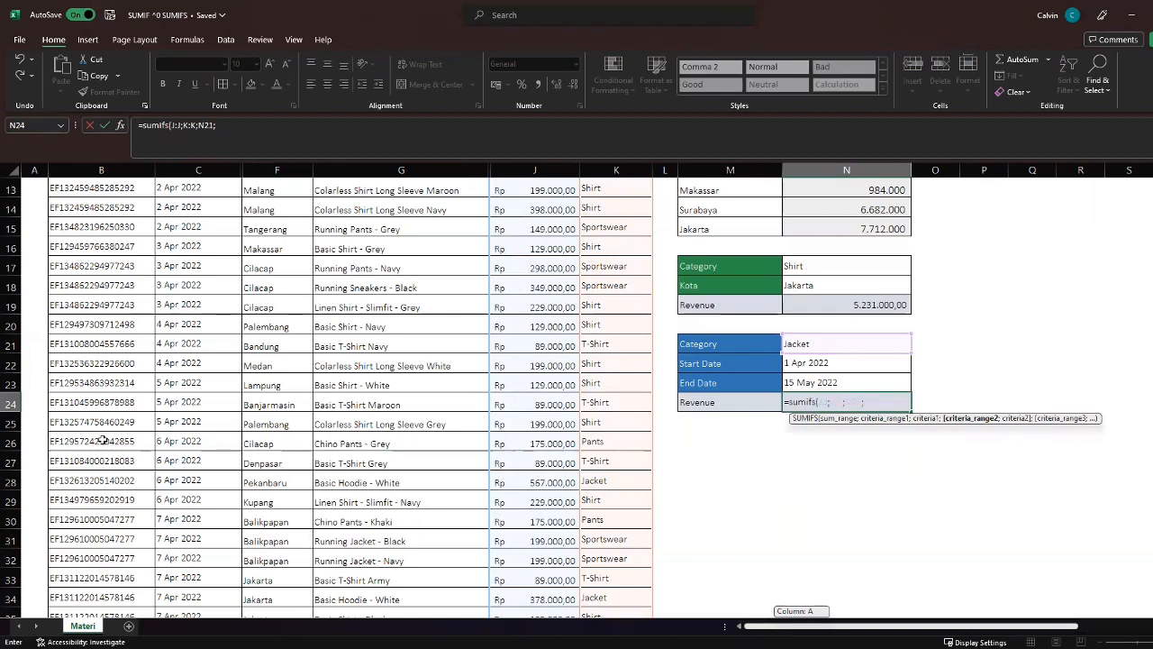
pyautogui.scroll(4, 199, 208)
pyautogui.click(206, 170)
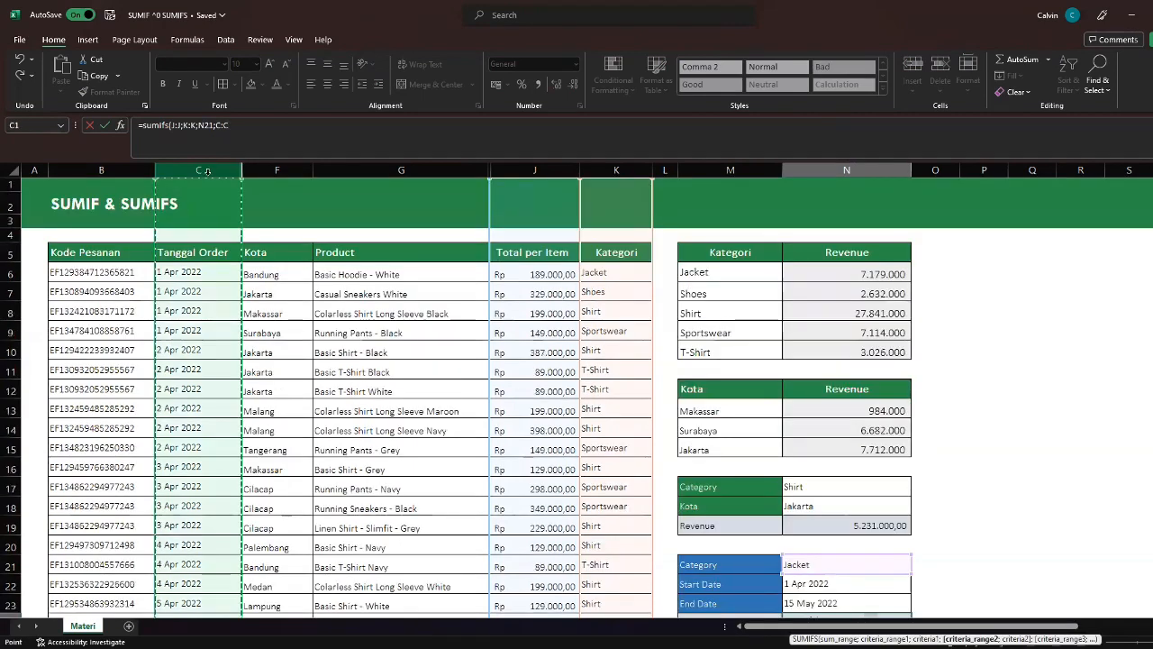
pyautogui.scroll(-3, 949, 445)
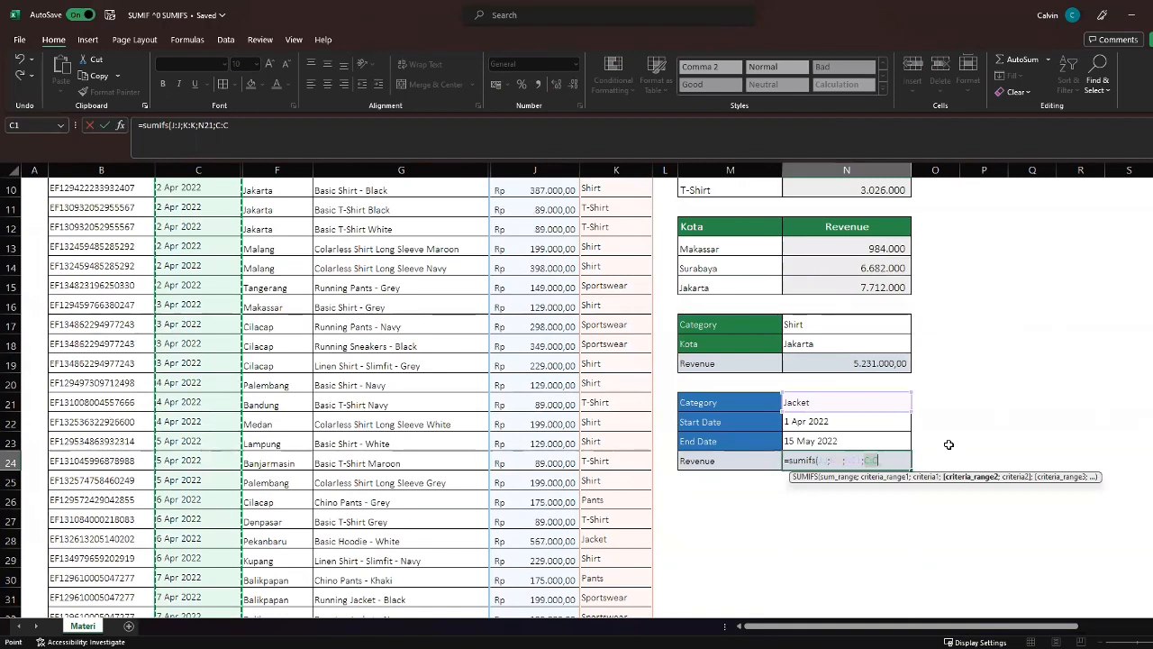
pyautogui.write(';')
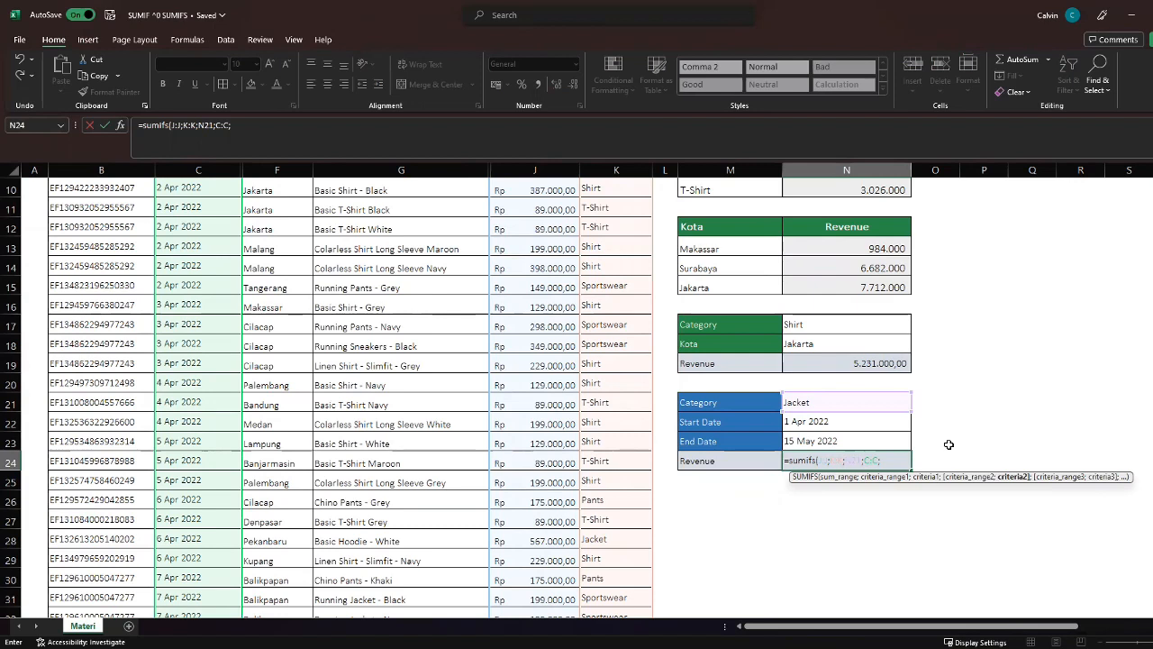
pyautogui.scroll(1, 925, 452)
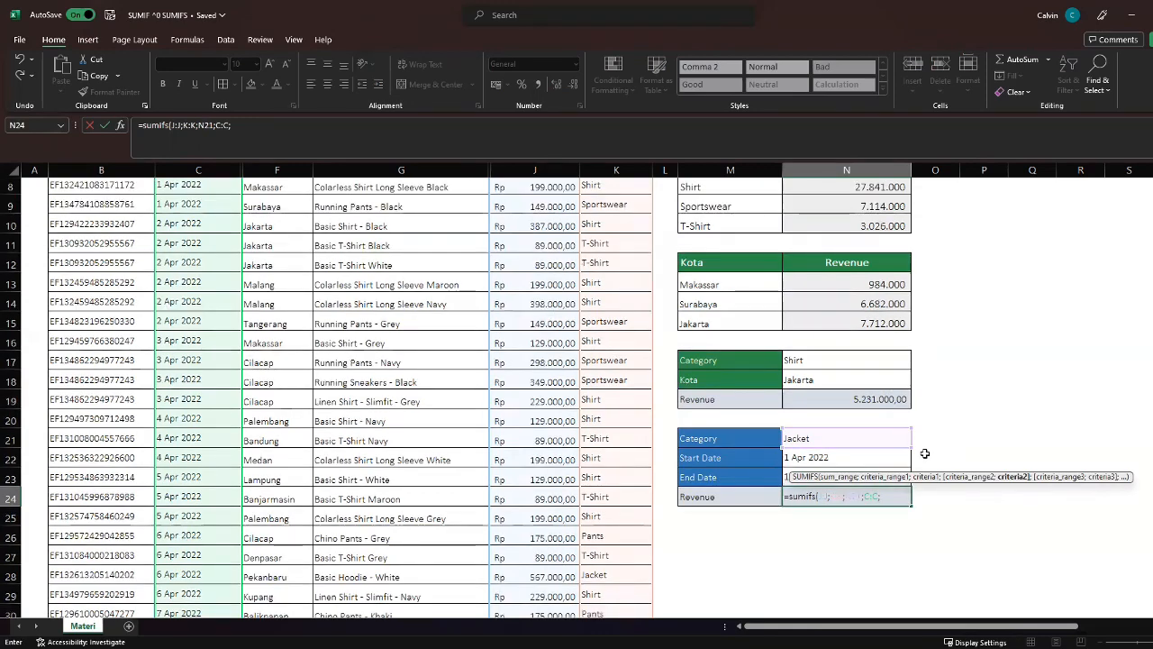
pyautogui.scroll(1, 926, 452)
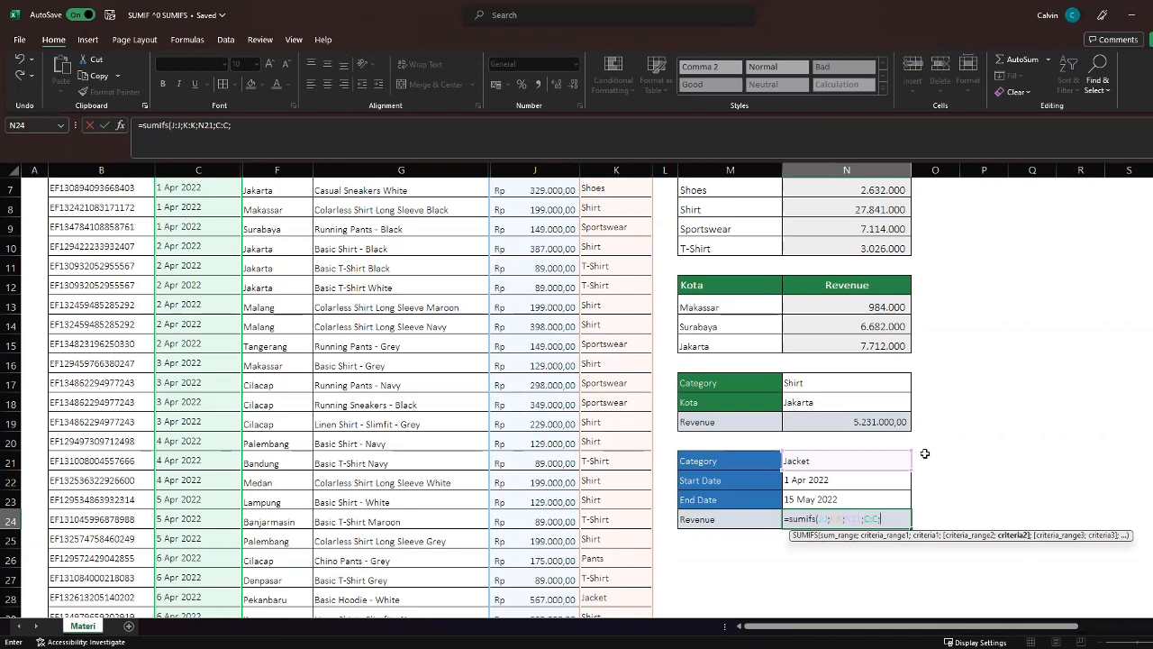
pyautogui.write('>="&')
pyautogui.click(829, 480)
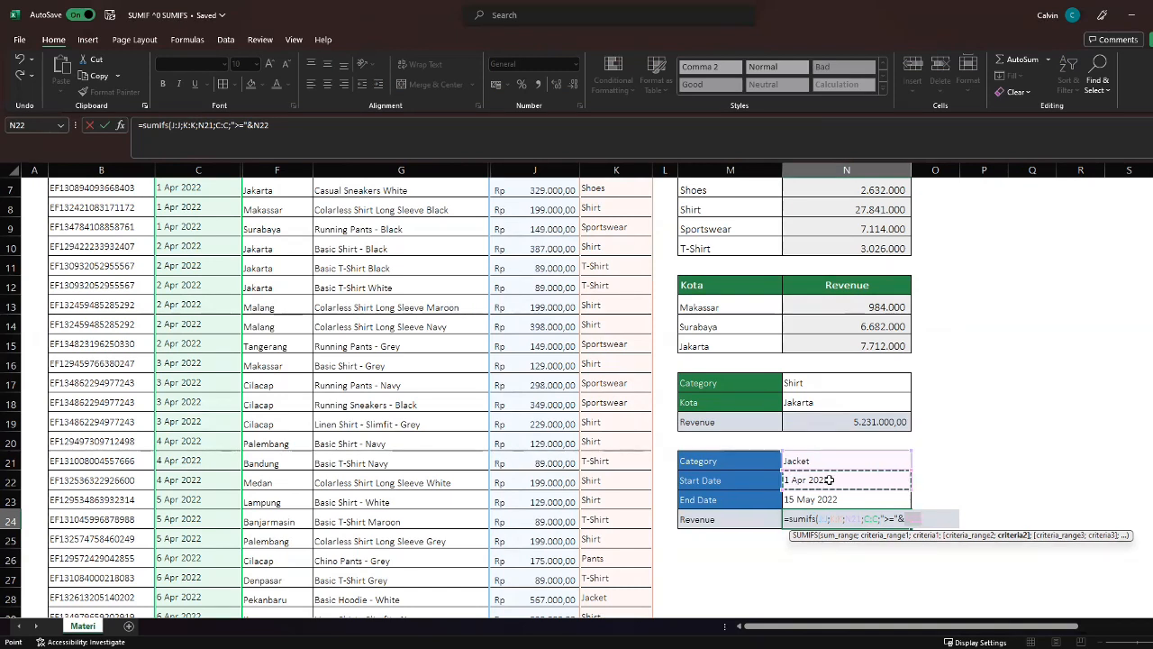
# - Add the Tanggal Order column C:C as third criteria range with the End Date criteria "<="&N23, and close the SUMIFS formula's parenthesis
pyautogui.write(';')
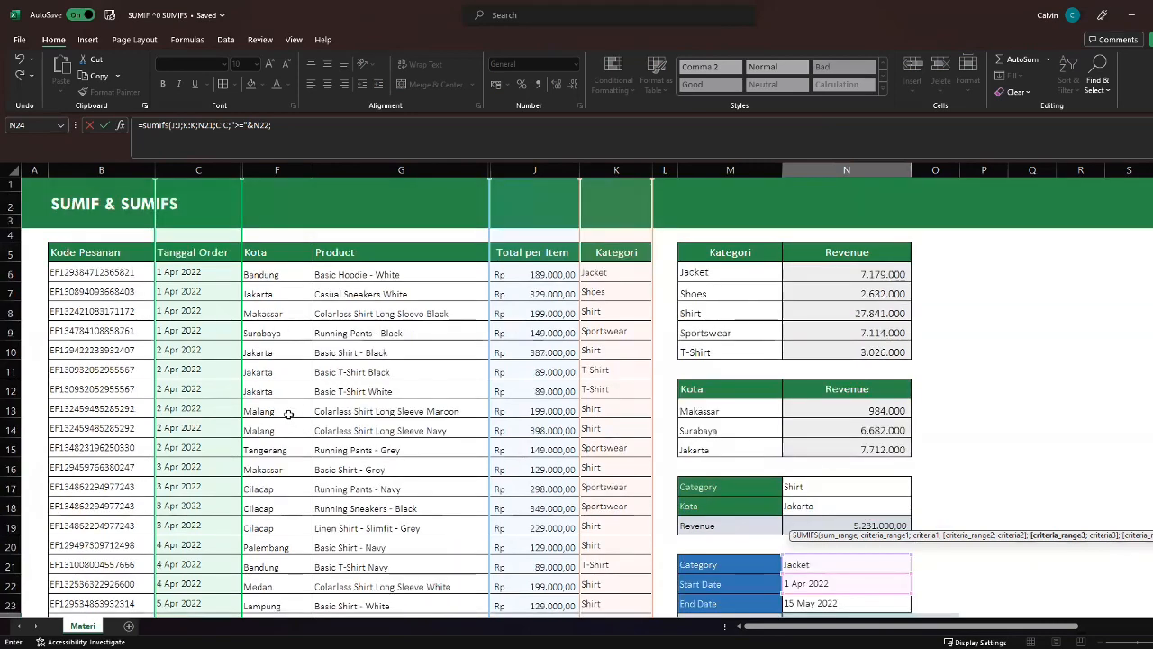
pyautogui.scroll(-1, 522, 356)
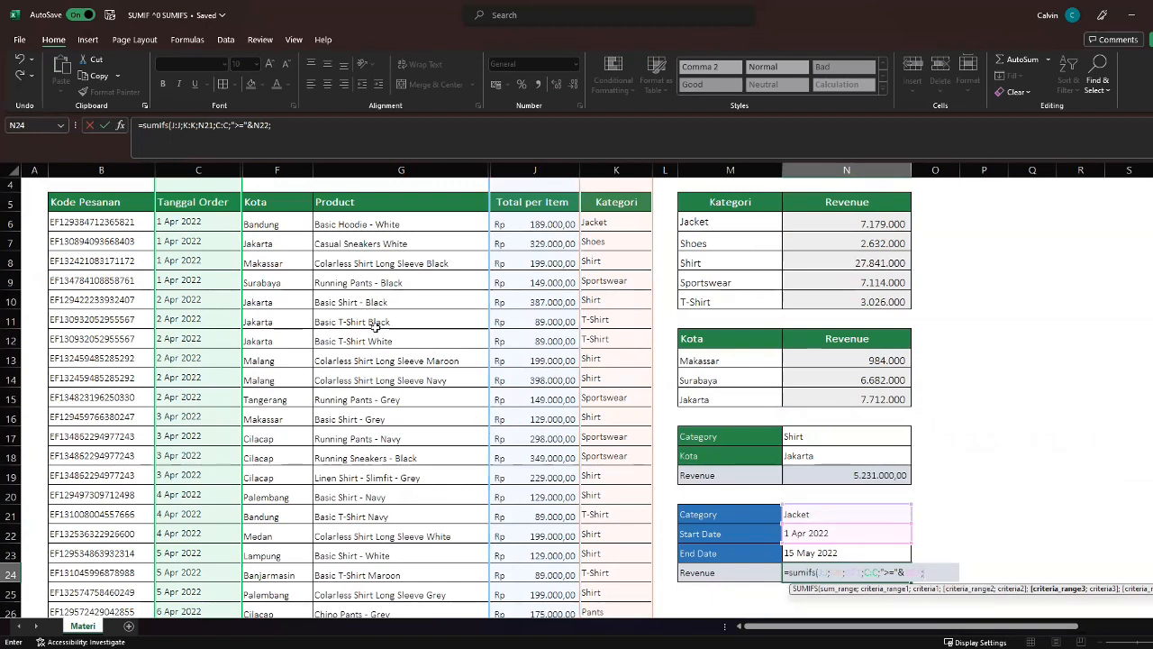
pyautogui.click(198, 172)
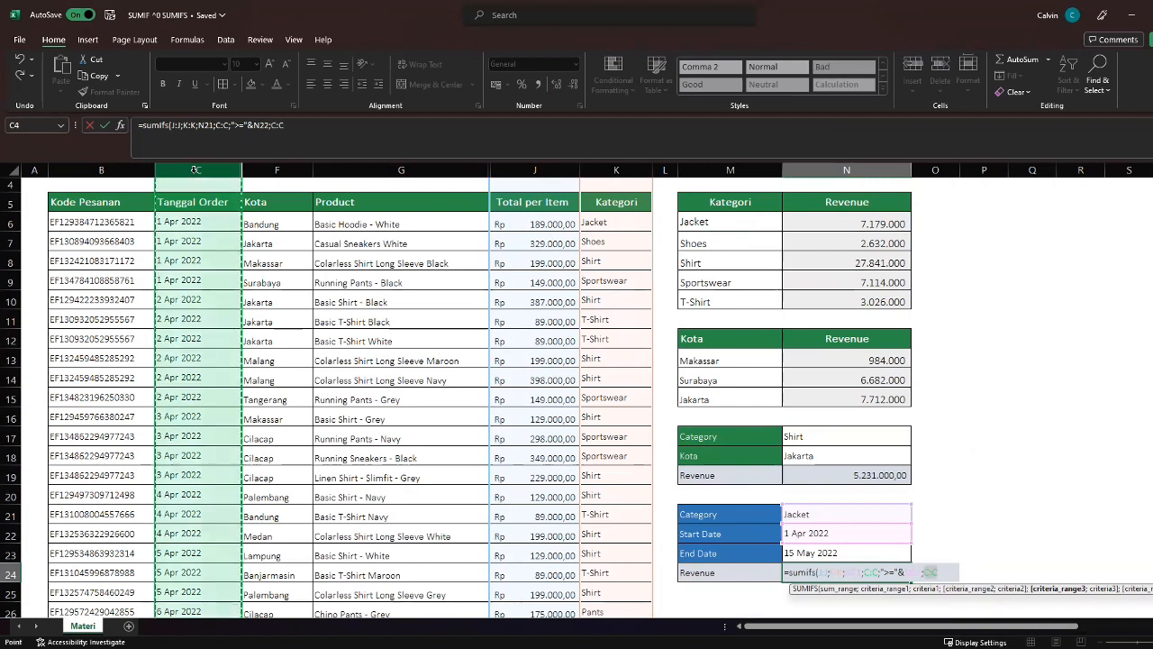
pyautogui.click(939, 572)
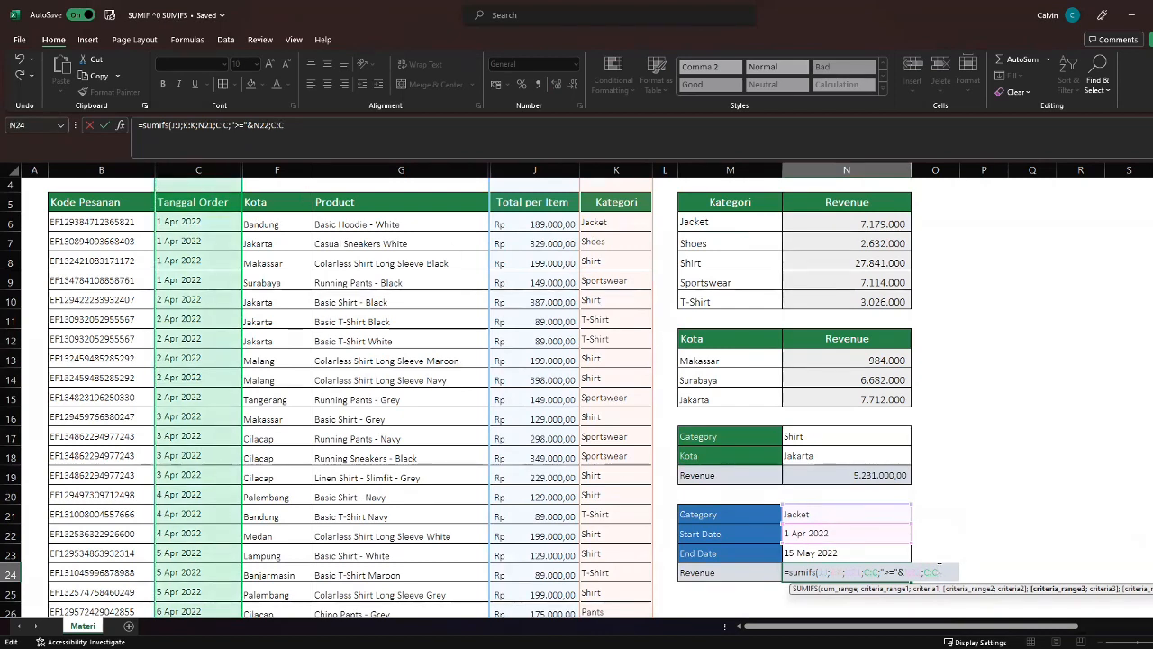
pyautogui.write(';')
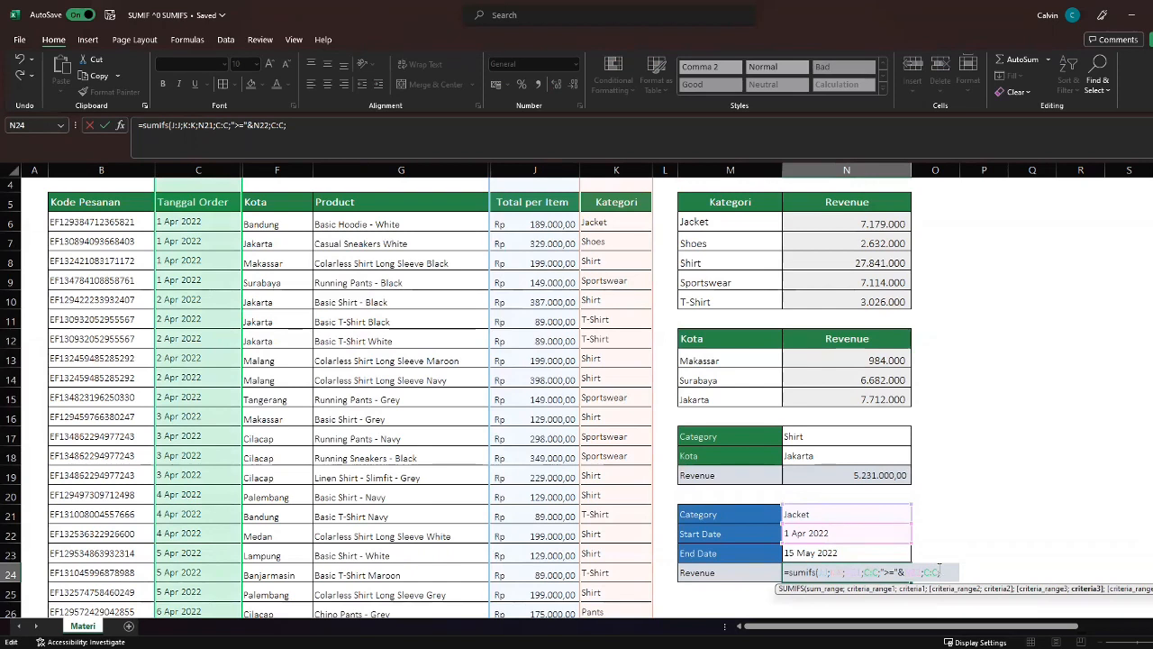
pyautogui.write('"<="&')
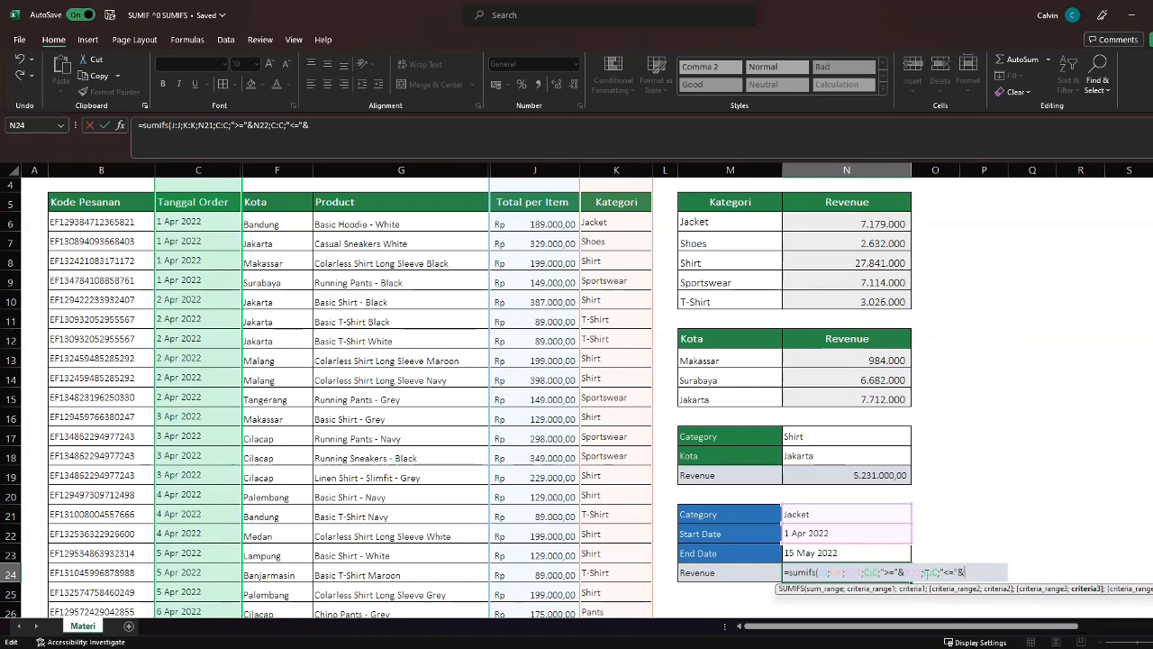
pyautogui.click(884, 551)
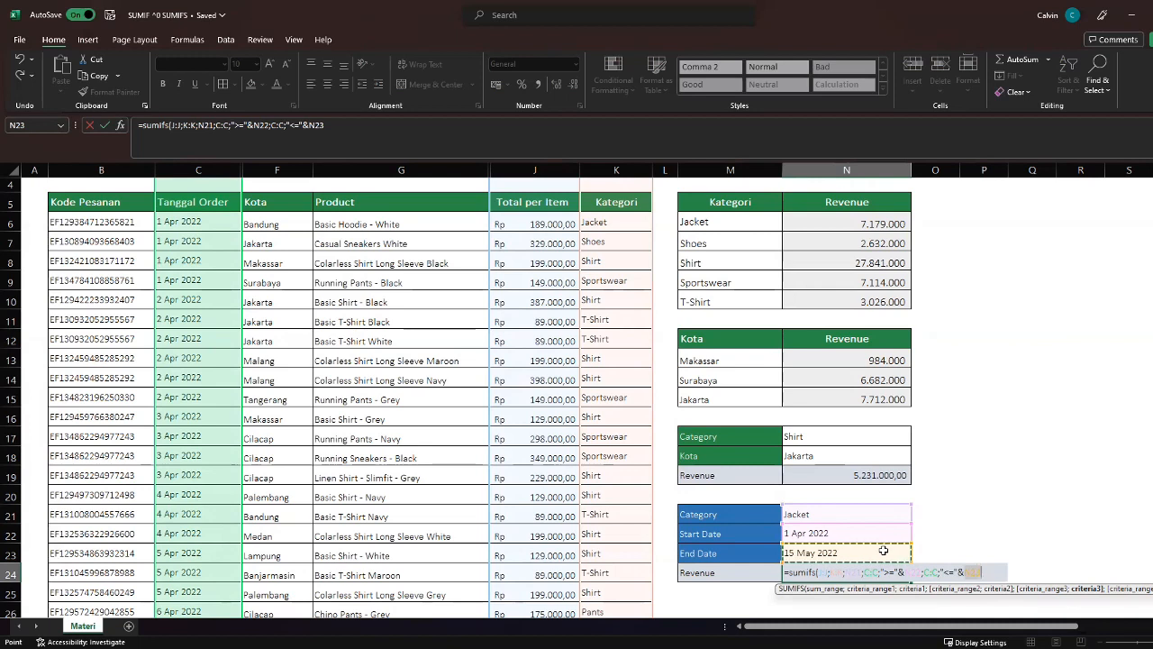
pyautogui.write(')')
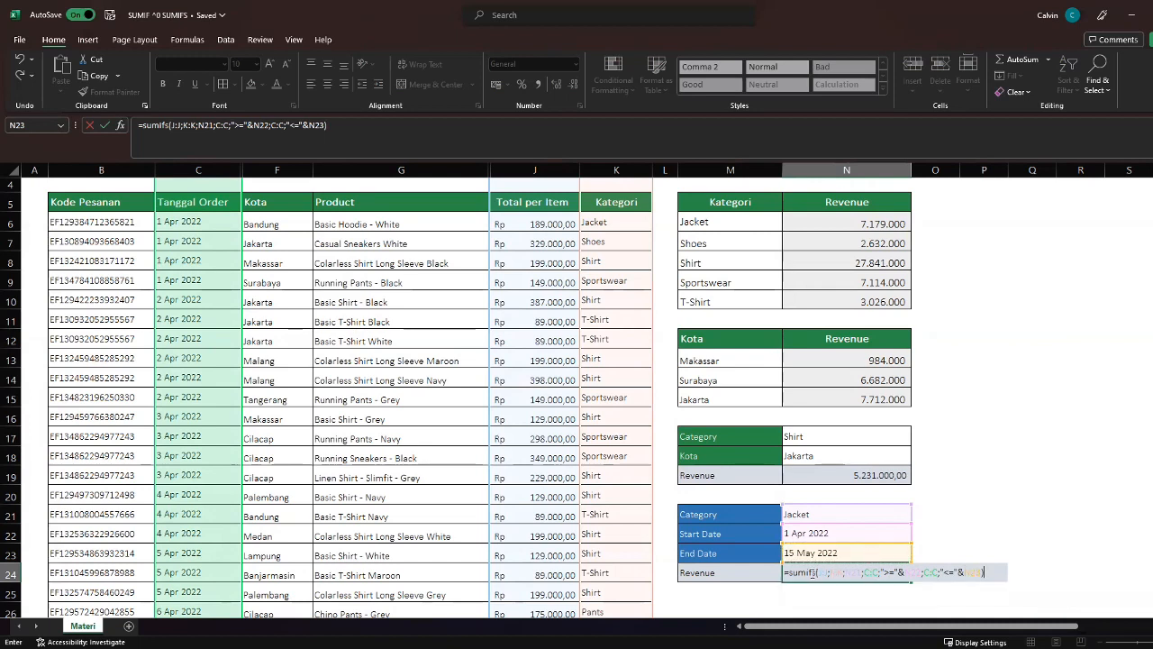
# - Confirm the SUMIFS formula in N24 and format the blue block's Revenue with thousands separators and no decimals
pyautogui.click(821, 573)
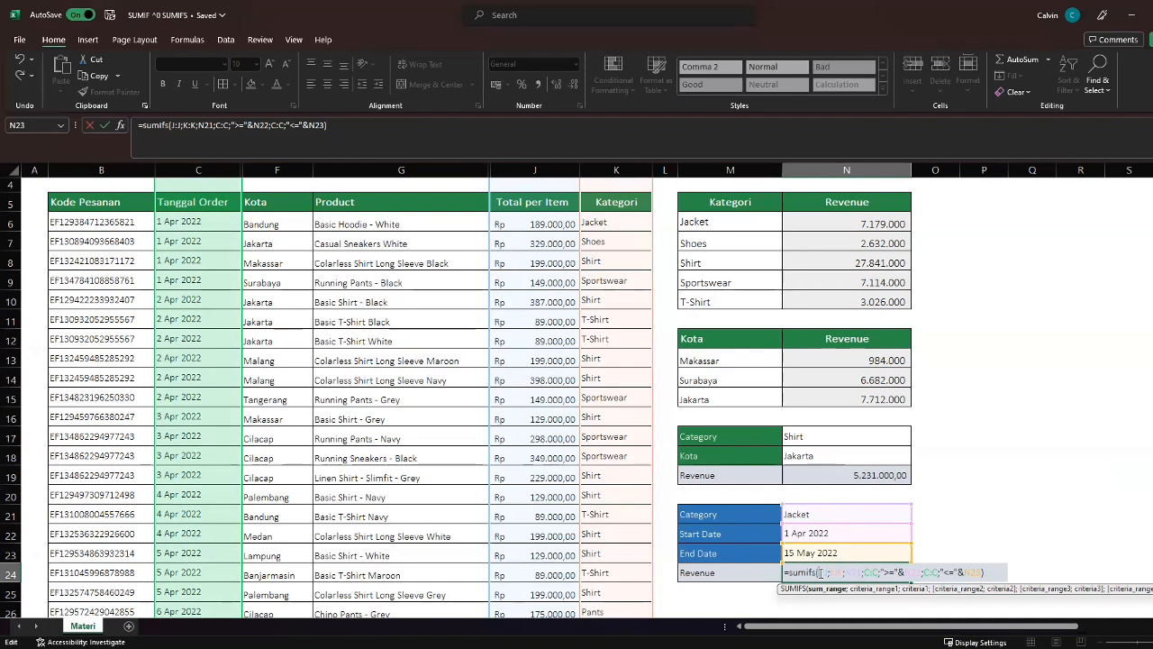
pyautogui.press('Return')
pyautogui.click(815, 573)
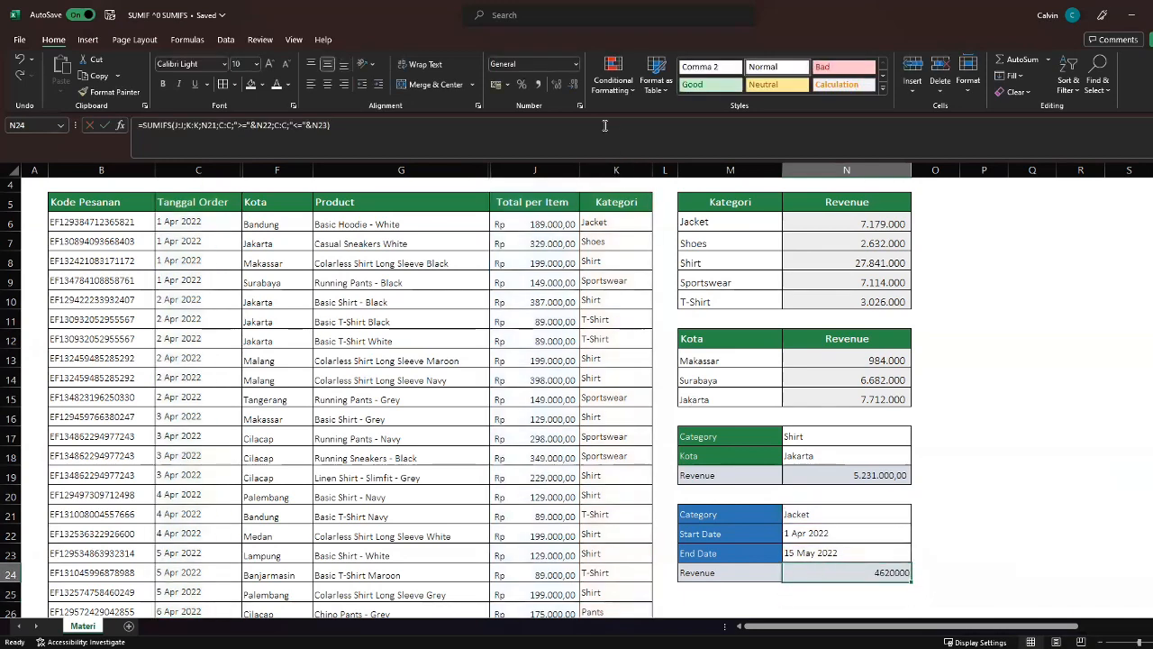
pyautogui.click(537, 85)
pyautogui.click(570, 86)
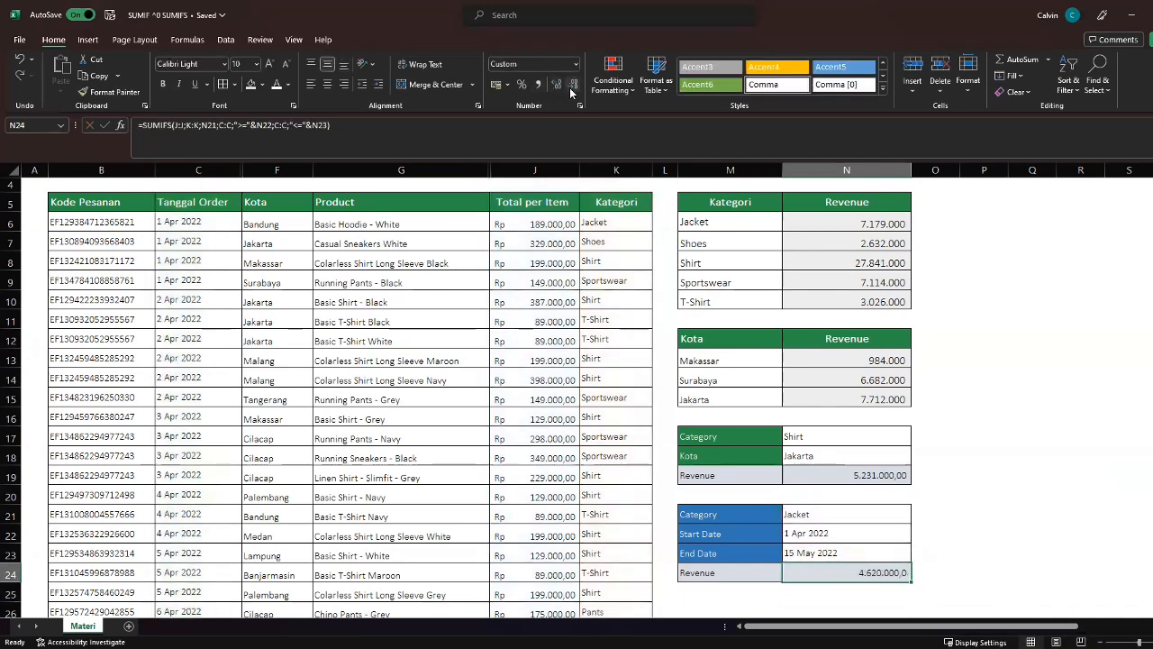
pyautogui.click(569, 86)
# - Set the blue block's End Date in N23 to 30 May 2022
pyautogui.click(824, 557)
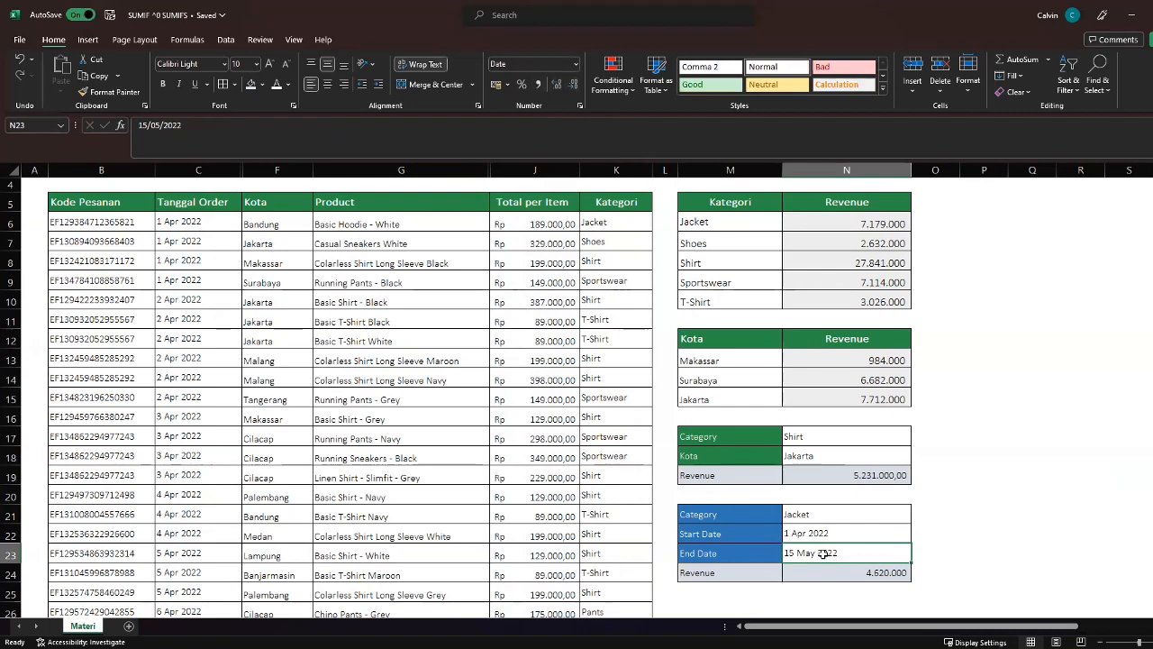
pyautogui.doubleClick(798, 552)
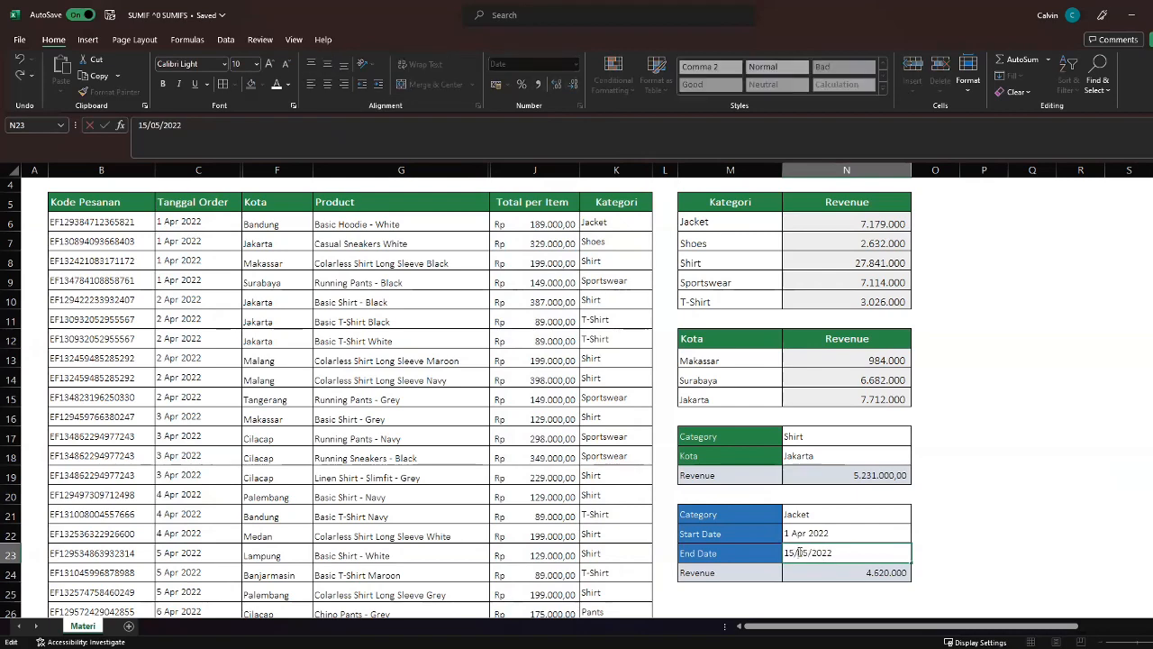
pyautogui.click(794, 553)
pyautogui.press('BackSpace')
pyautogui.press('BackSpace')
pyautogui.write('30')
pyautogui.press('Return')
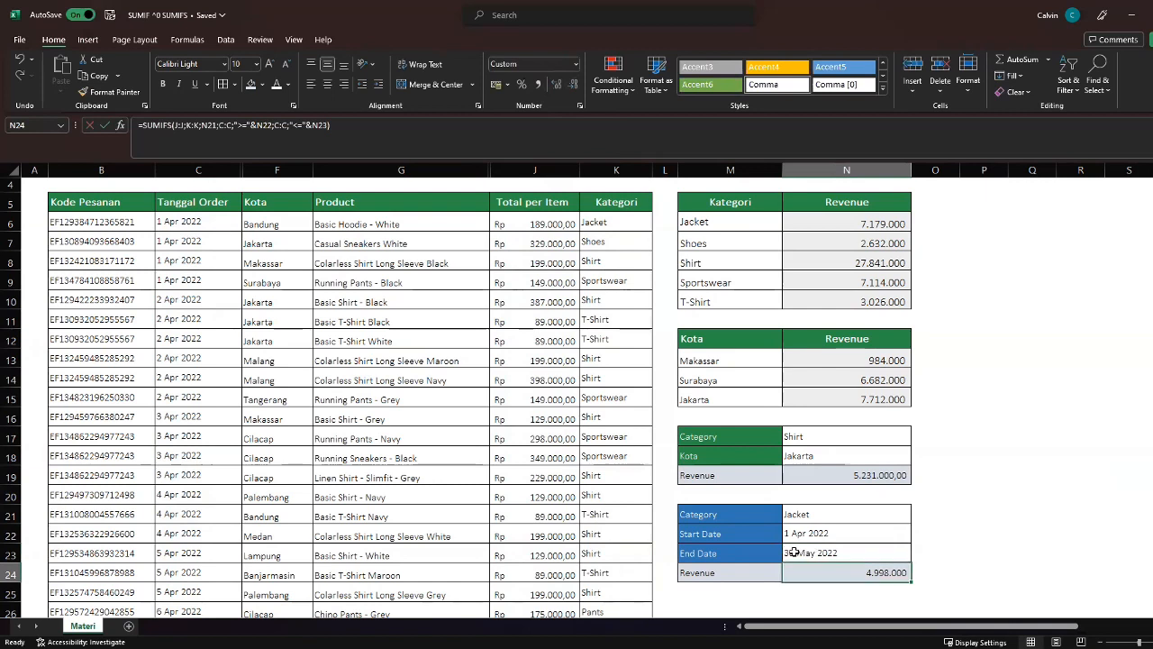
# - Change the month of the End Date in N23 to June, making it 30 Jun 2022
pyautogui.doubleClick(793, 552)
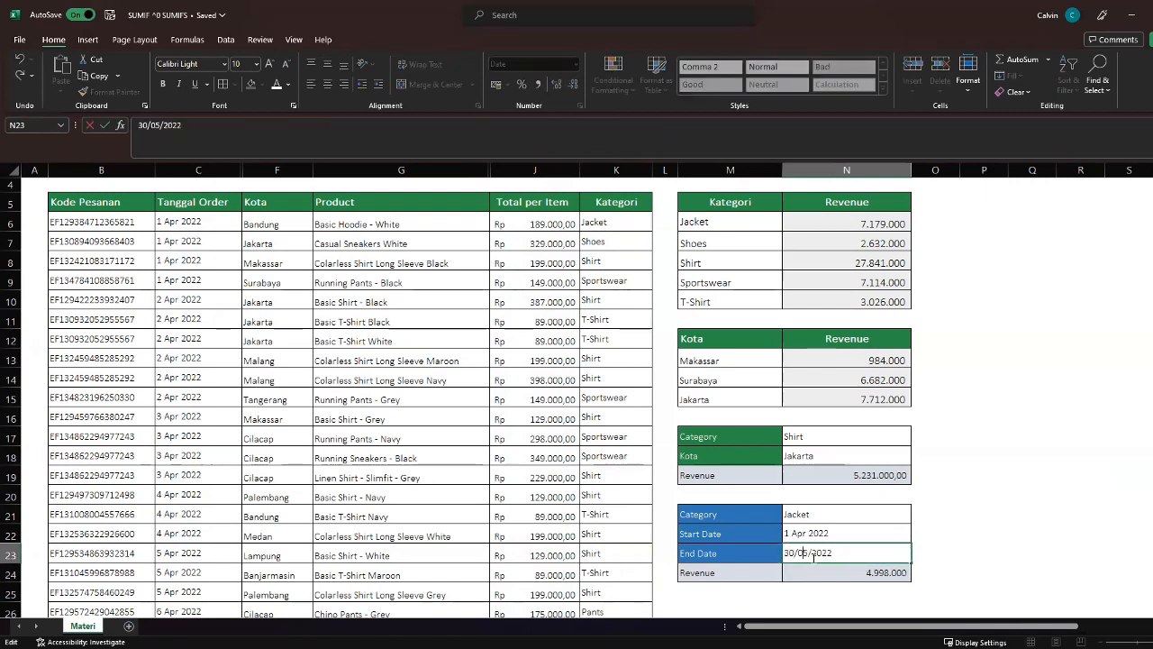
pyautogui.press('BackSpace')
pyautogui.write('6')
pyautogui.press('Return')
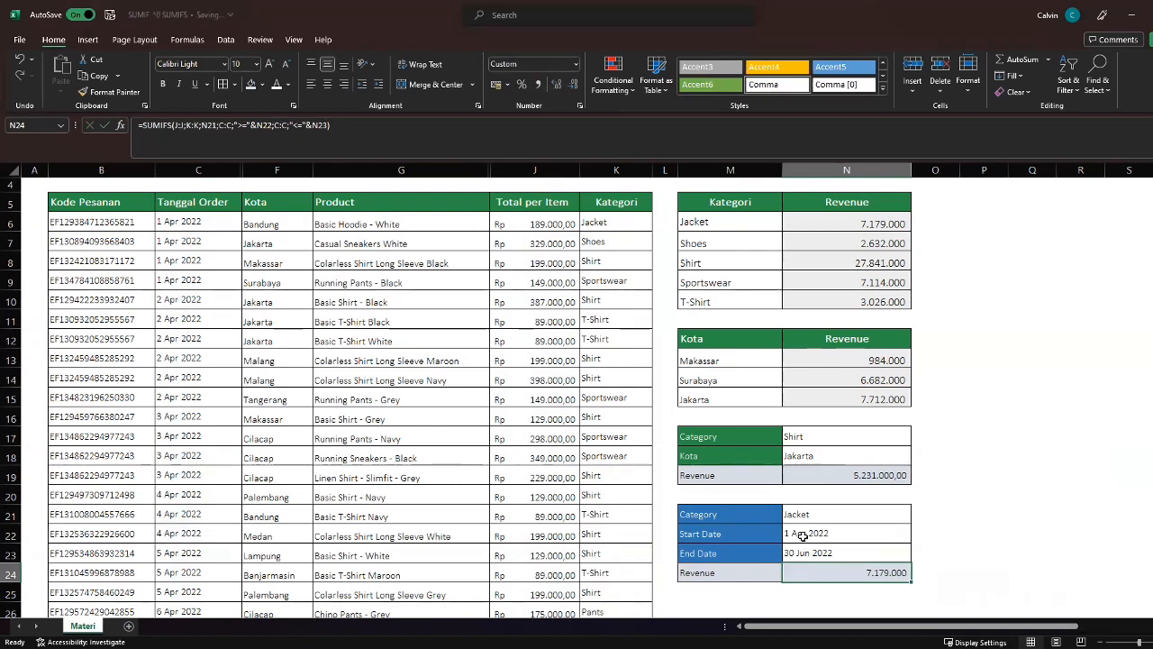
# - Change the day of the blue block's Start Date in N22 to one in the twenties of April 2022
pyautogui.doubleClick(796, 534)
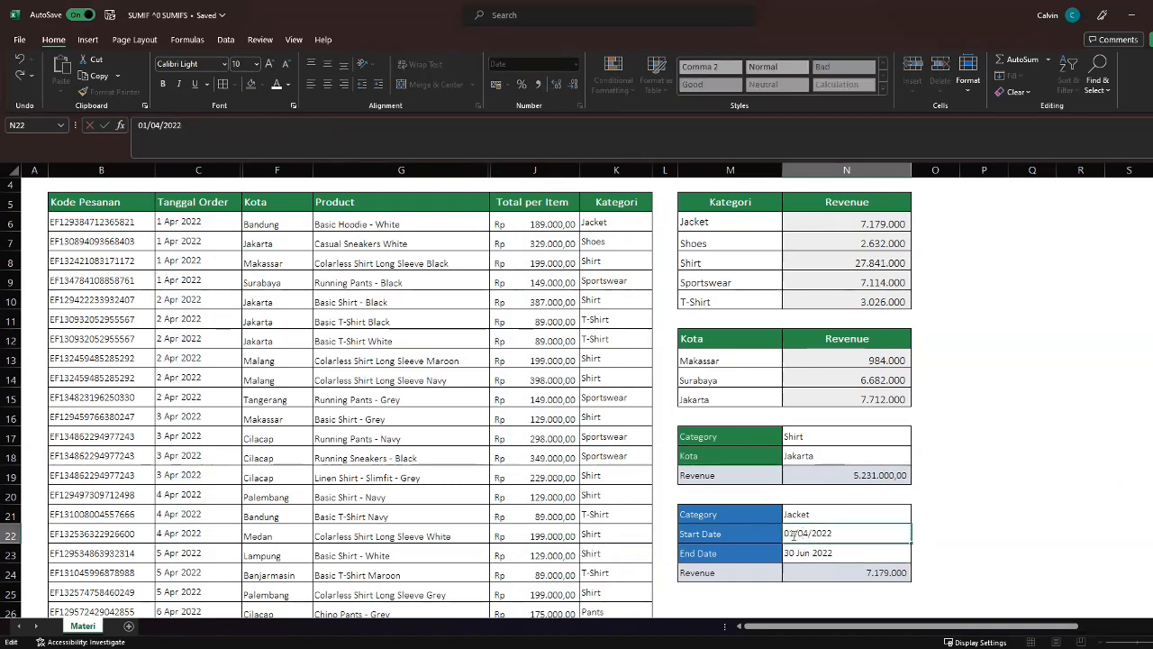
pyautogui.press('BackSpace')
pyautogui.press('BackSpace')
pyautogui.write('2')
pyautogui.press('Return')
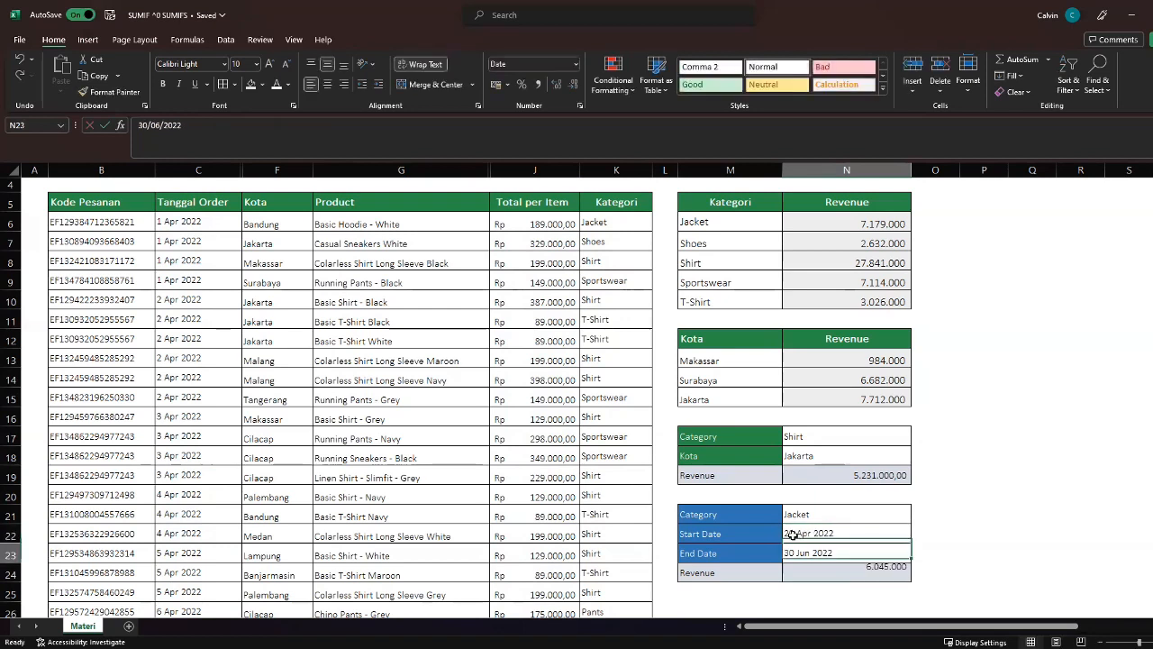